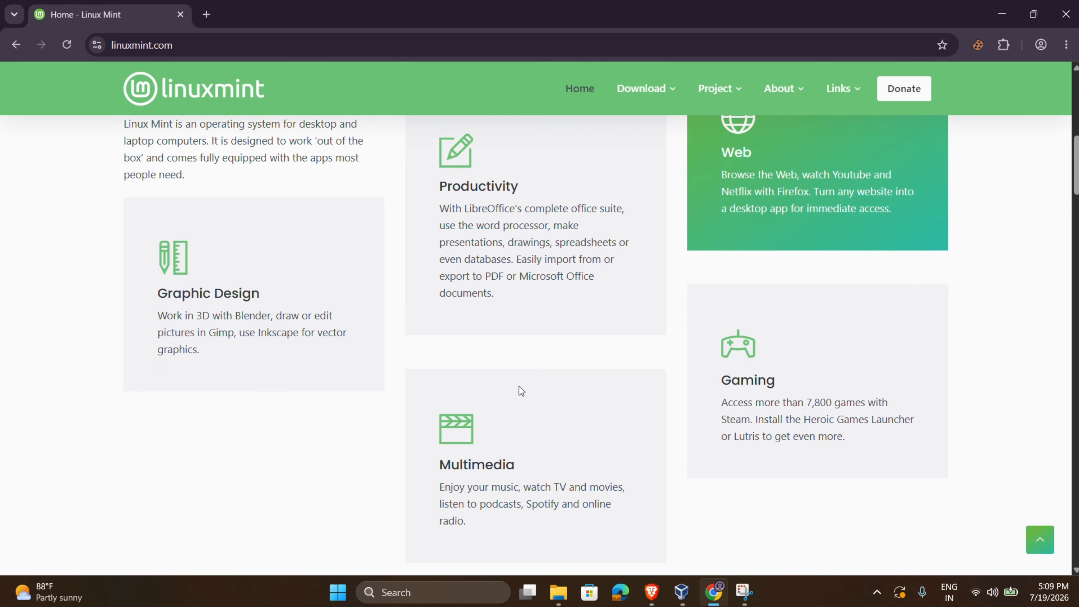
scroll(518, 386, "up", 1)
scroll(522, 392, "up", 1)
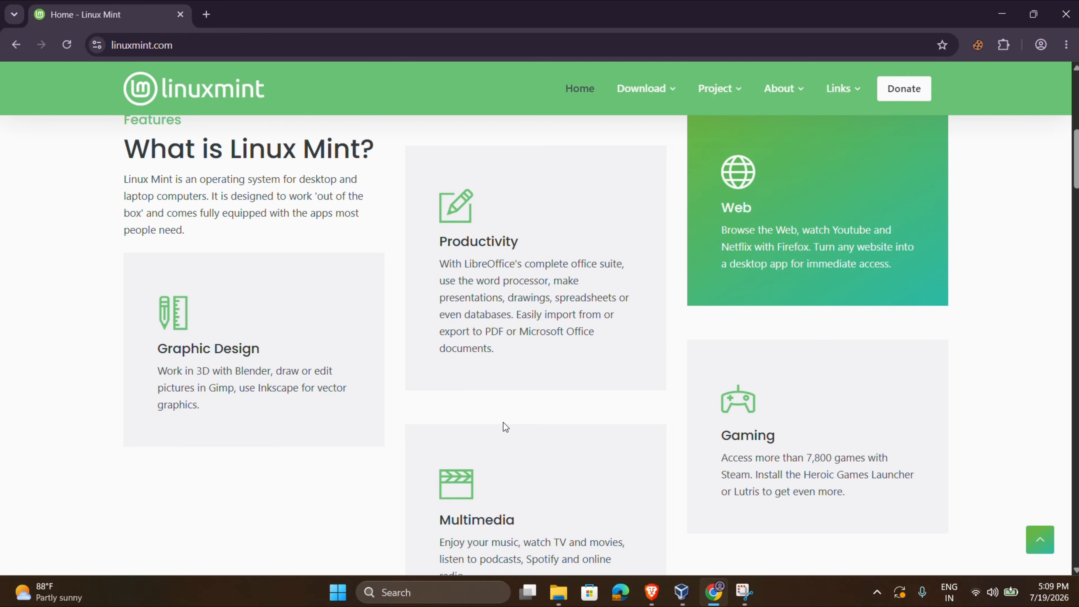
scroll(504, 423, "down", 1)
scroll(503, 422, "up", 1)
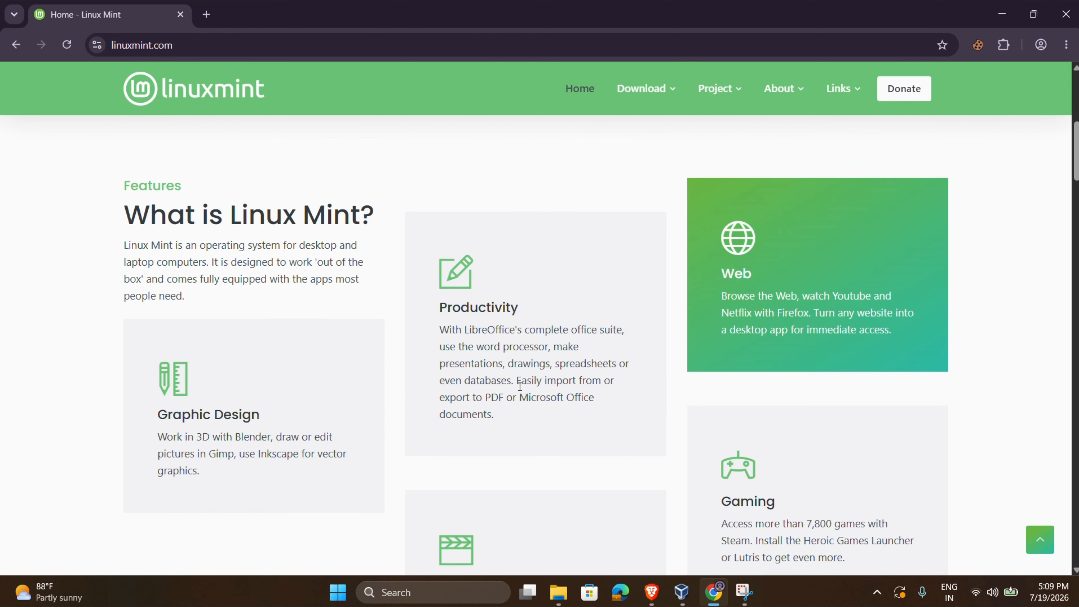
scroll(520, 387, "down", 1)
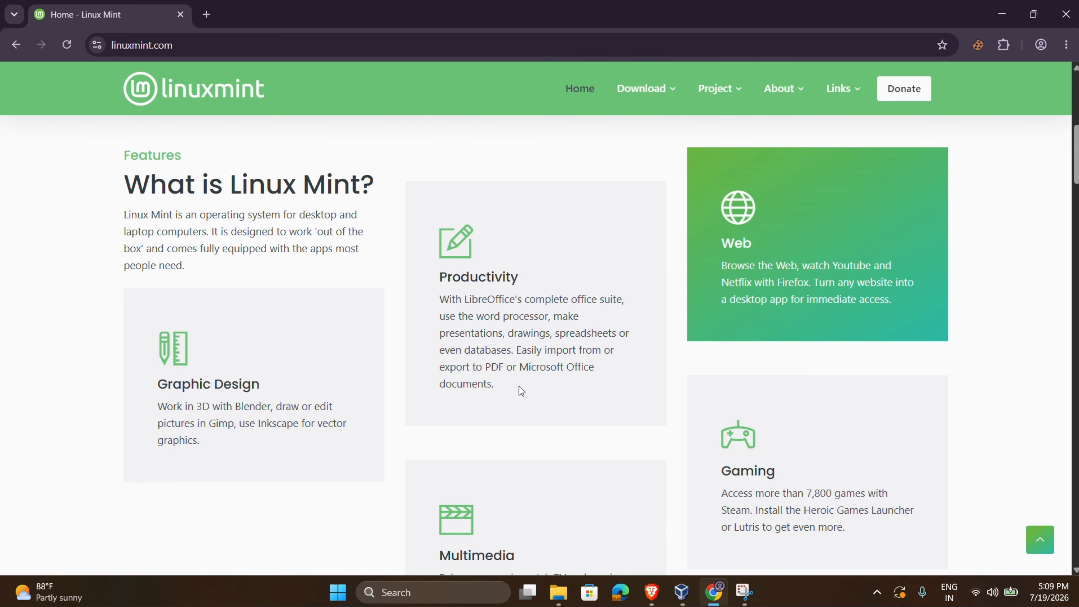
scroll(519, 387, "down", 3)
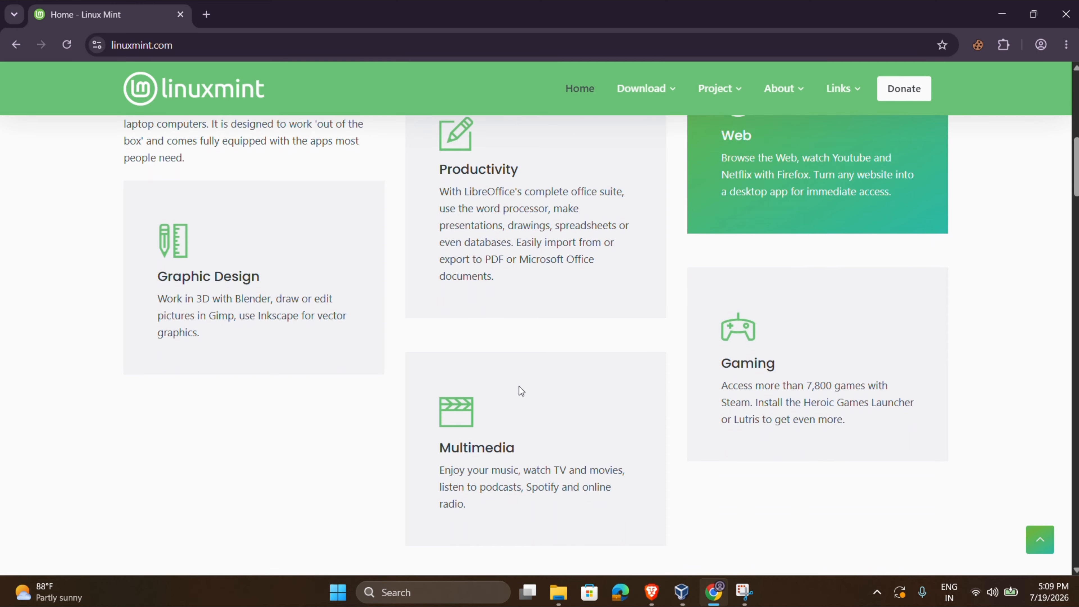
scroll(519, 387, "up", 2)
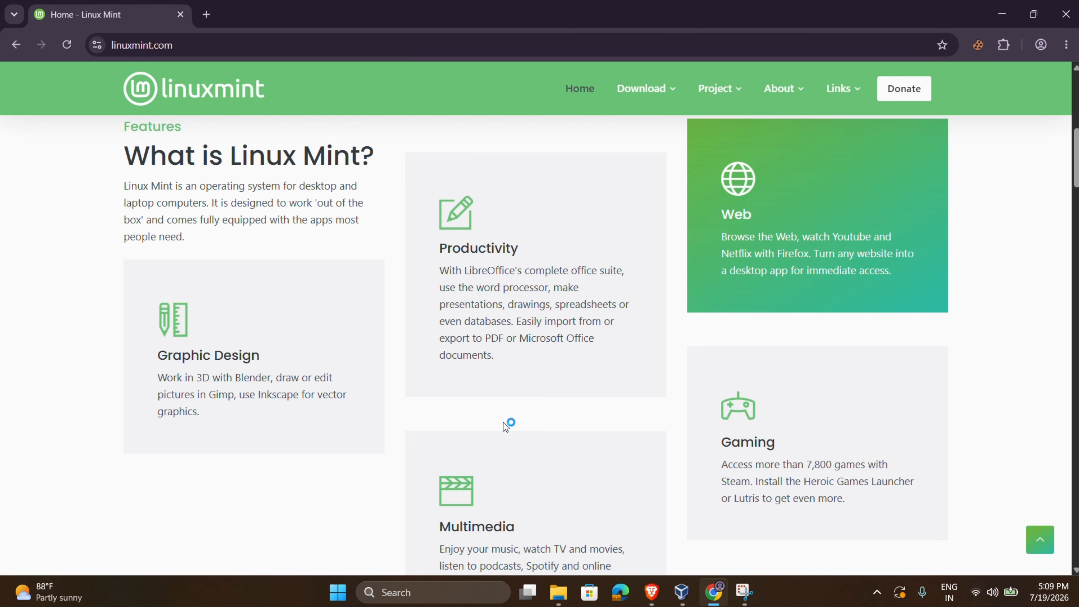
scroll(503, 423, "down", 1)
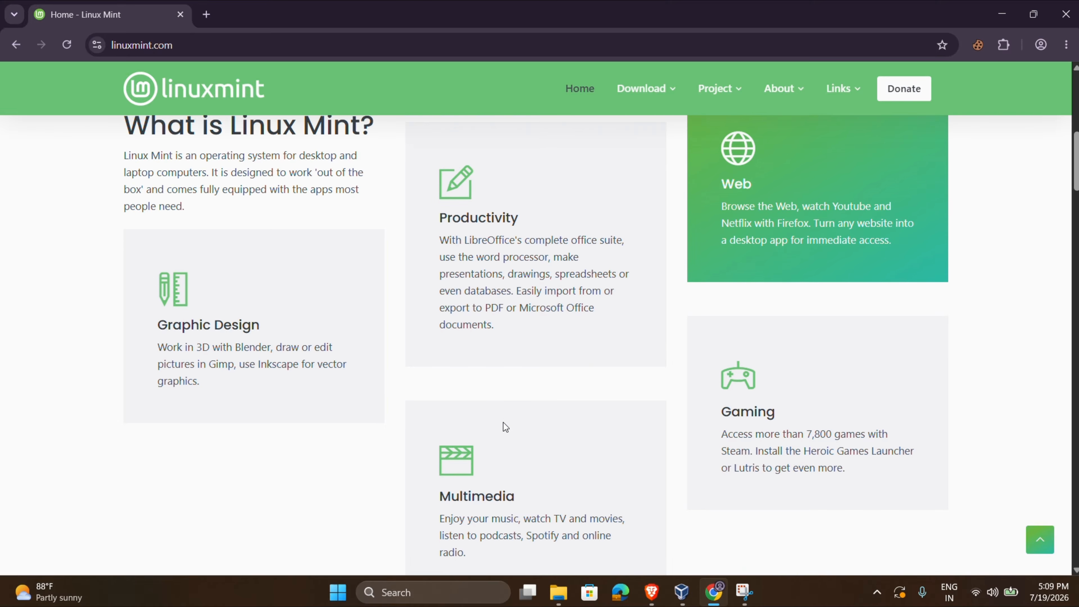
scroll(503, 423, "up", 1)
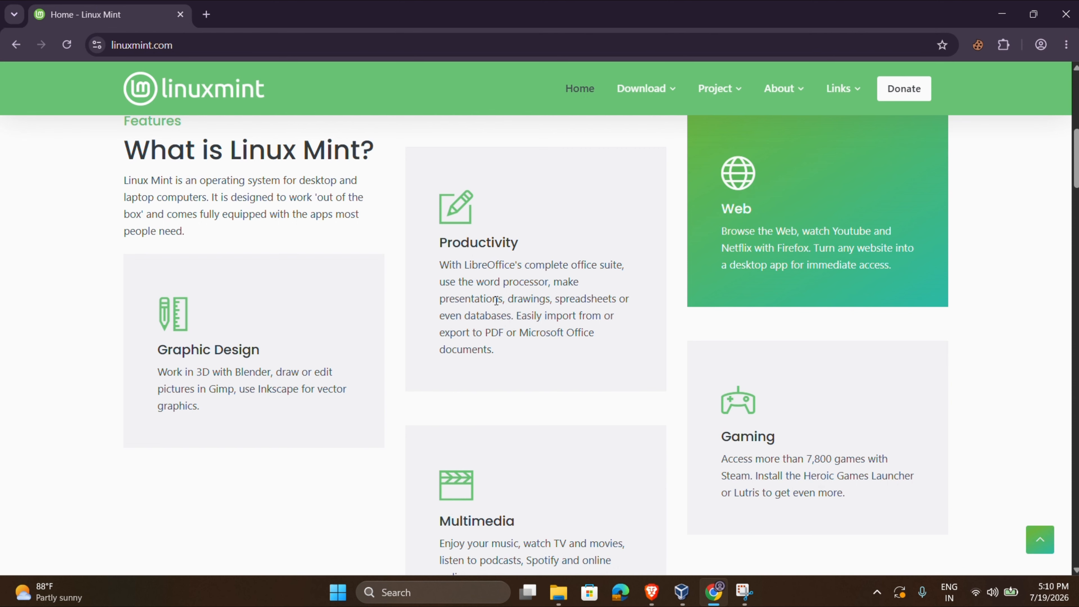
scroll(428, 310, "down", 8)
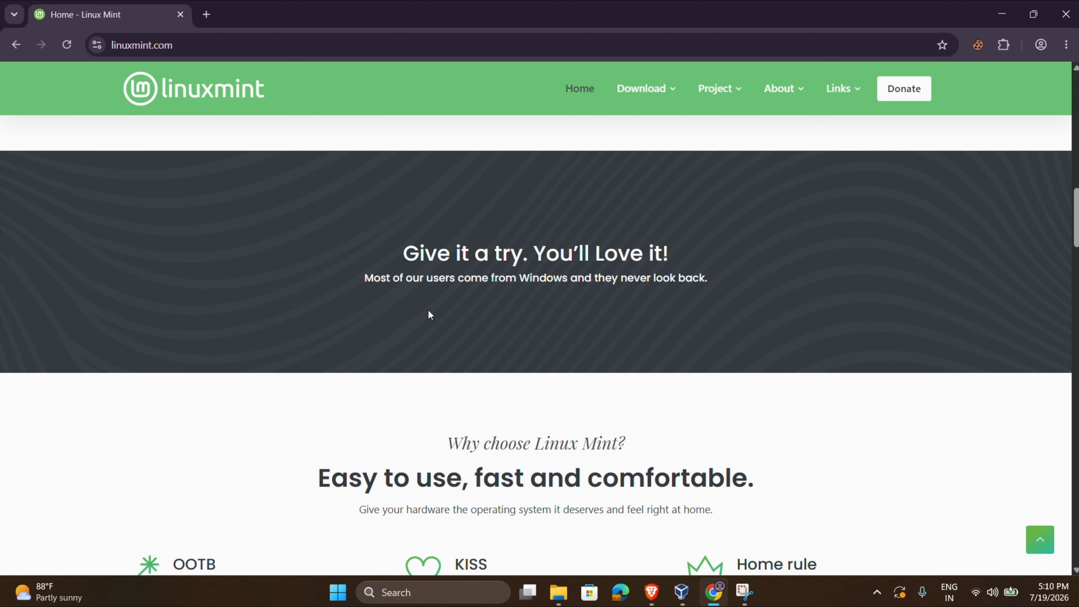
scroll(429, 314, "down", 6)
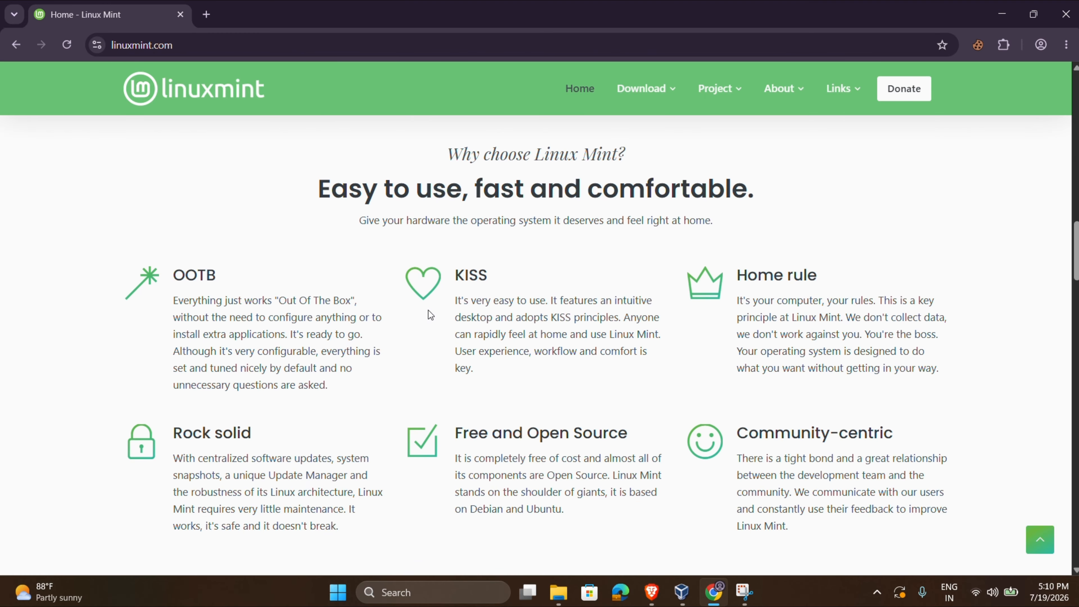
scroll(428, 311, "down", 1)
scroll(428, 310, "up", 1)
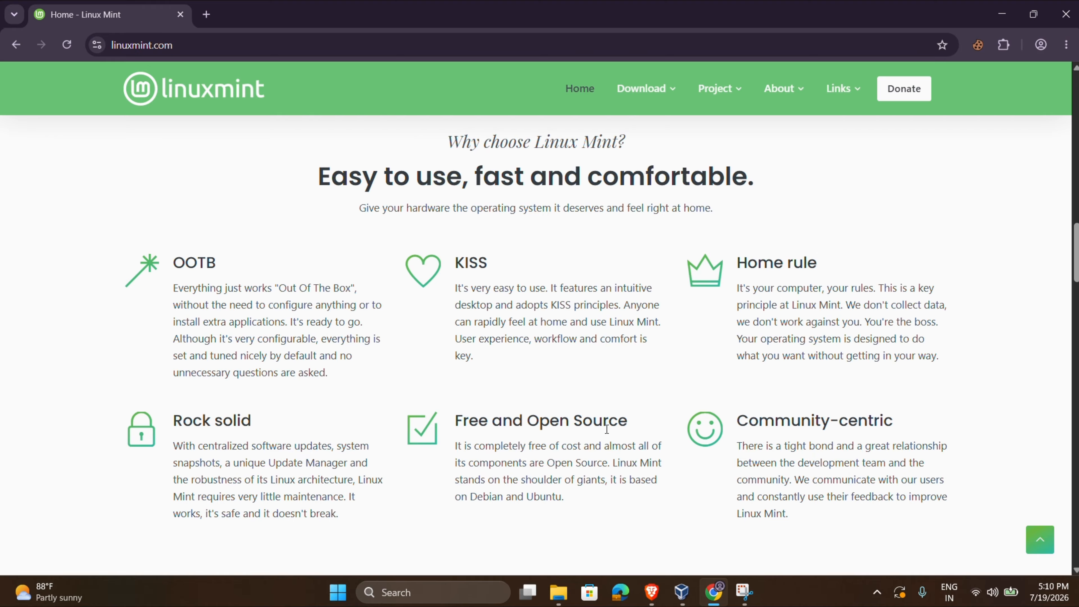
left_click_drag(453, 421, 632, 429)
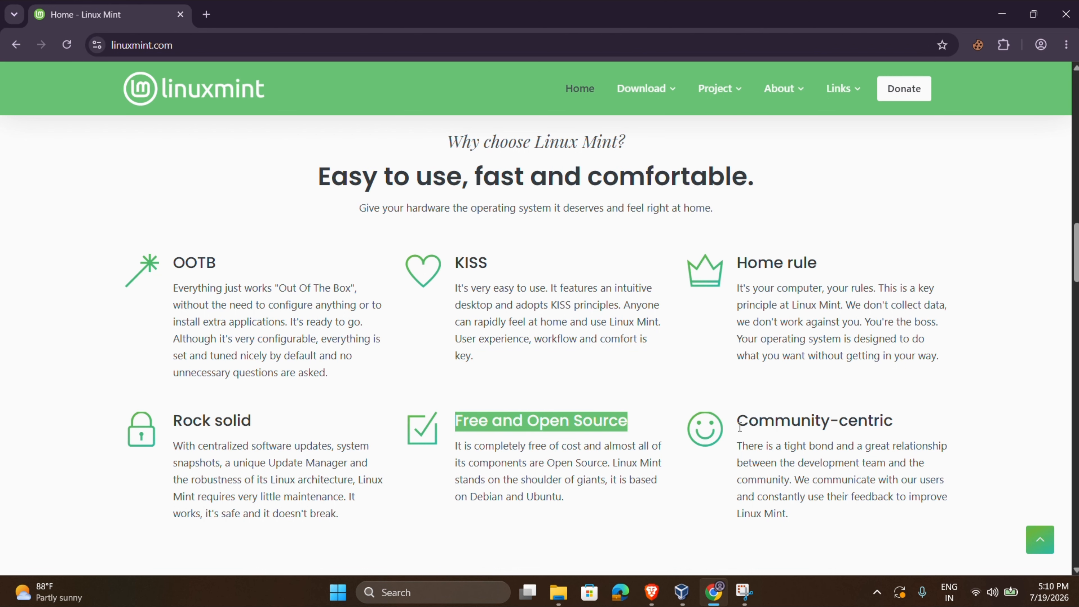
left_click_drag(740, 426, 867, 426)
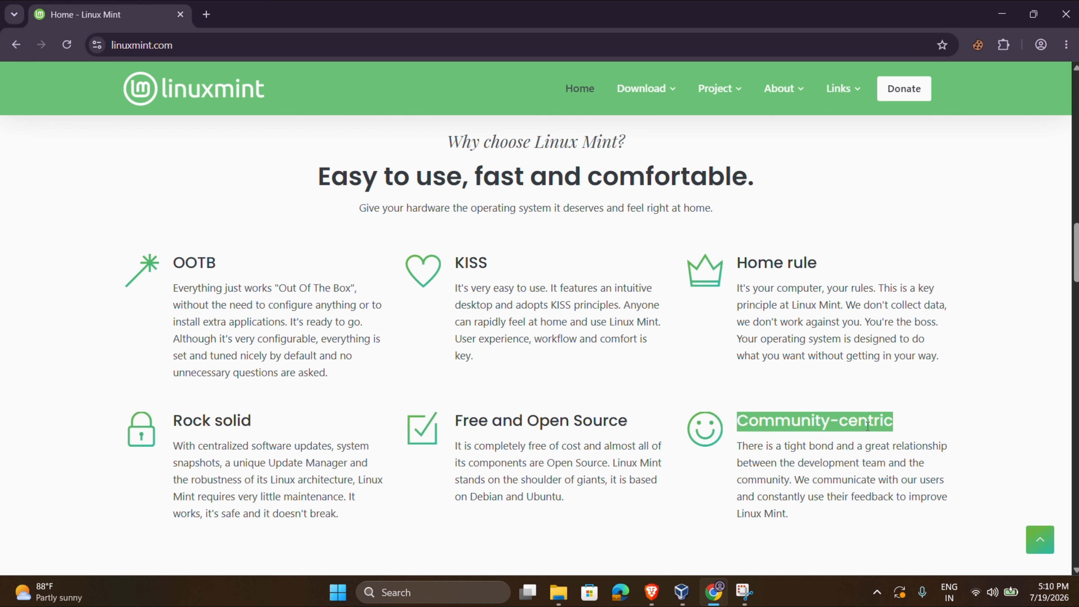
left_click(677, 402)
scroll(428, 310, "up", 1)
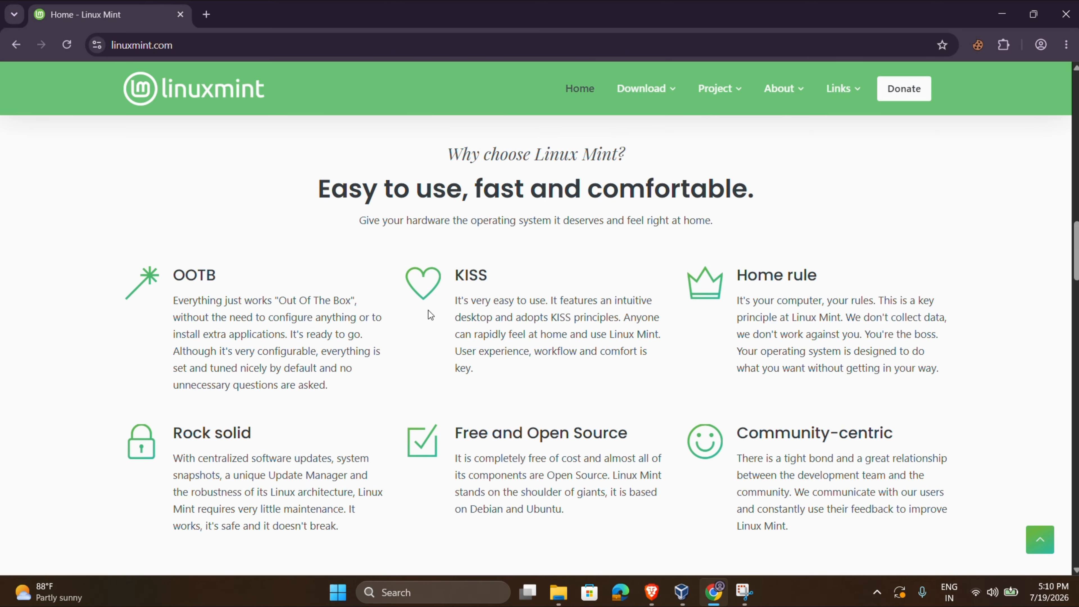
scroll(428, 310, "down", 2)
scroll(428, 311, "up", 2)
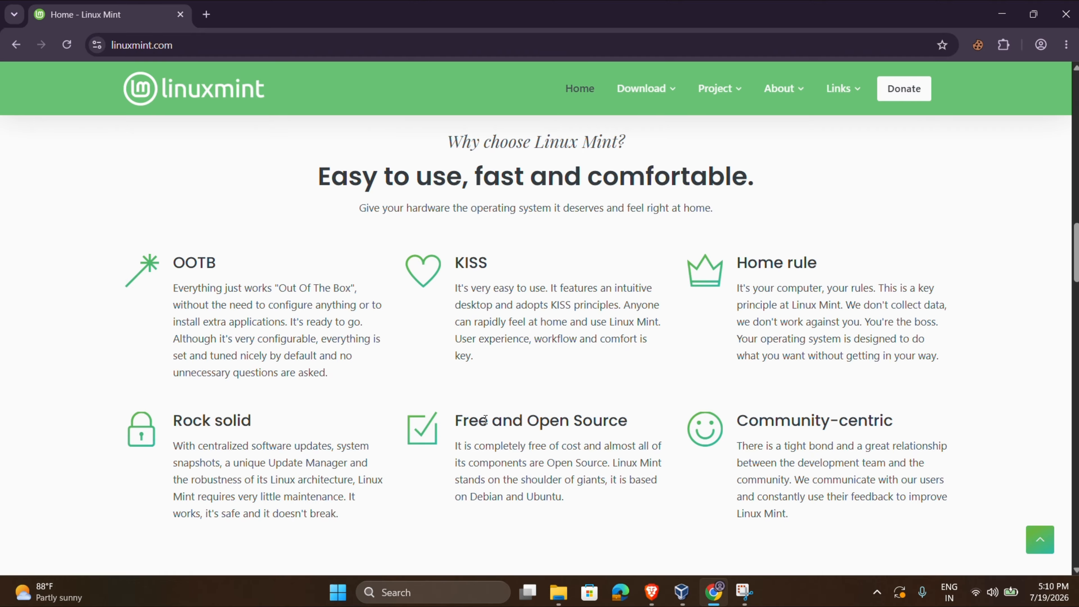
scroll(595, 434, "up", 10)
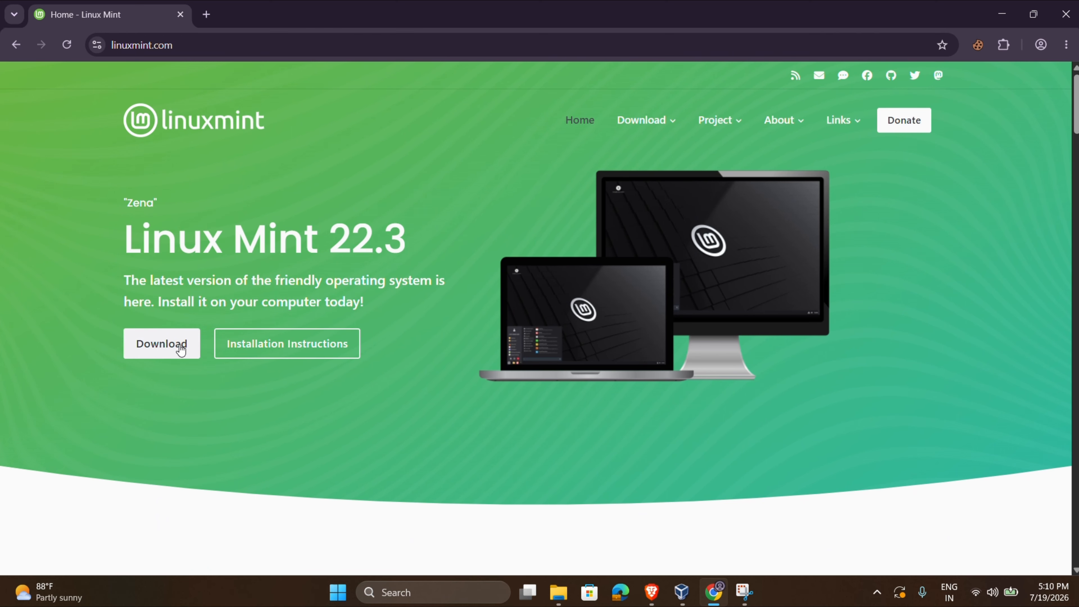
Open the Linux Mint 22.3 download page and highlight the Cinnamon Edition heading.
left_click(157, 361)
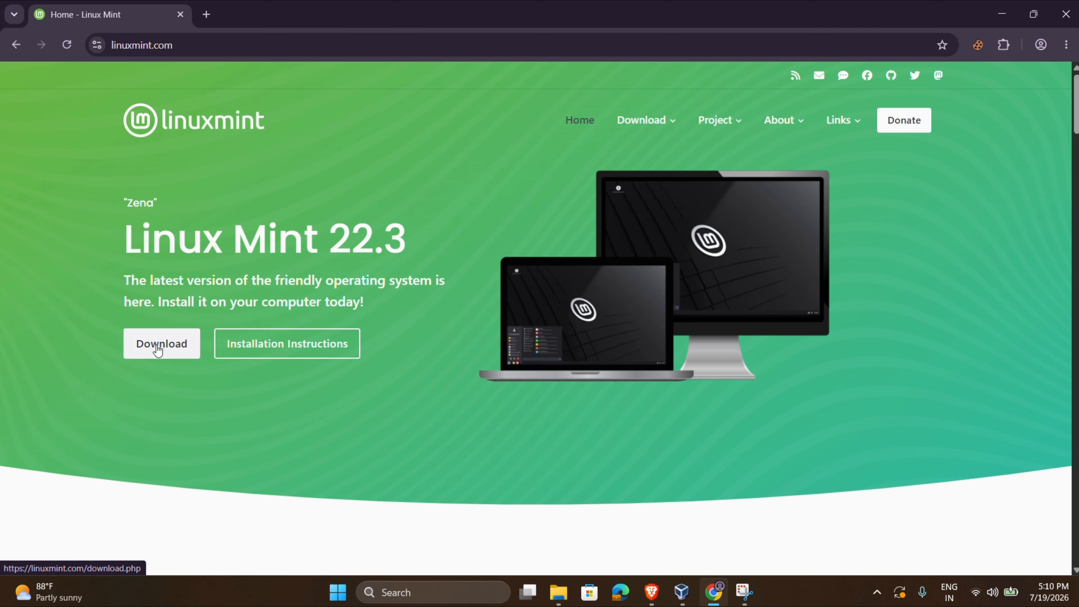
scroll(337, 352, "down", 3)
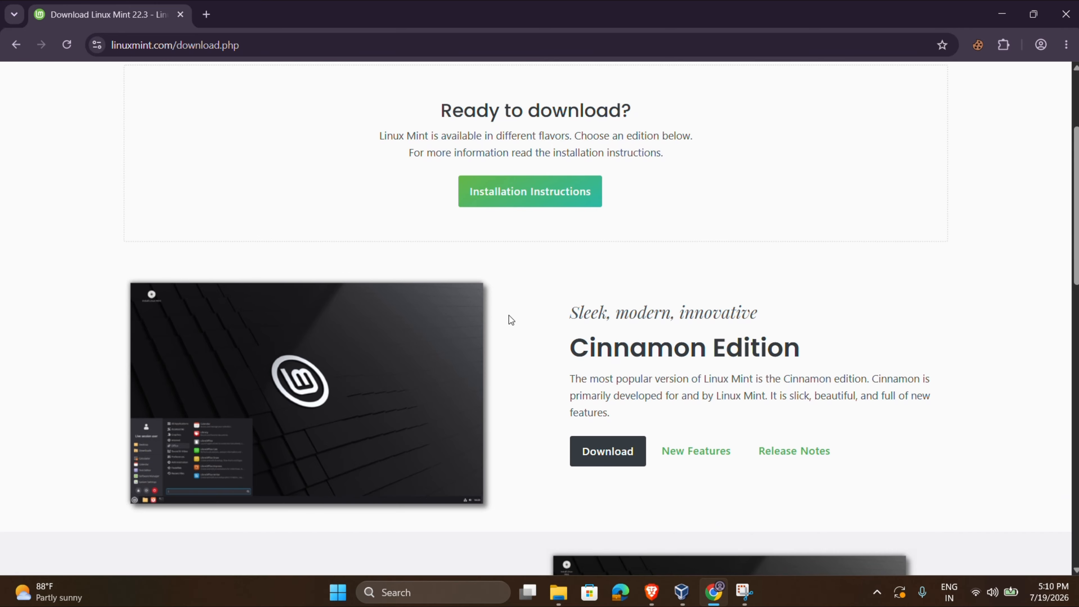
scroll(509, 315, "up", 1)
scroll(509, 316, "down", 1)
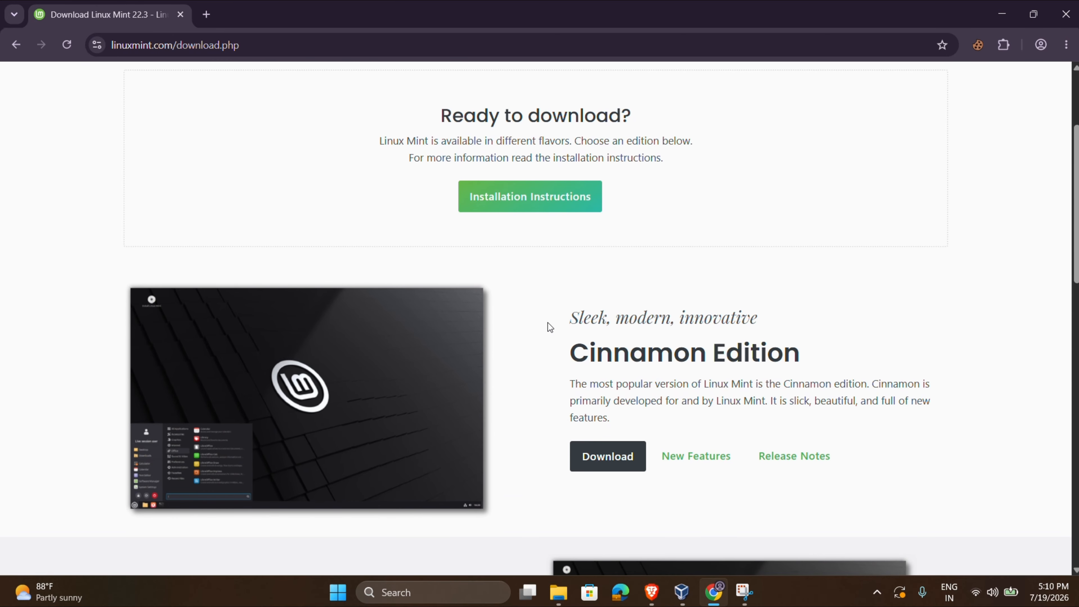
left_click_drag(567, 355, 811, 357)
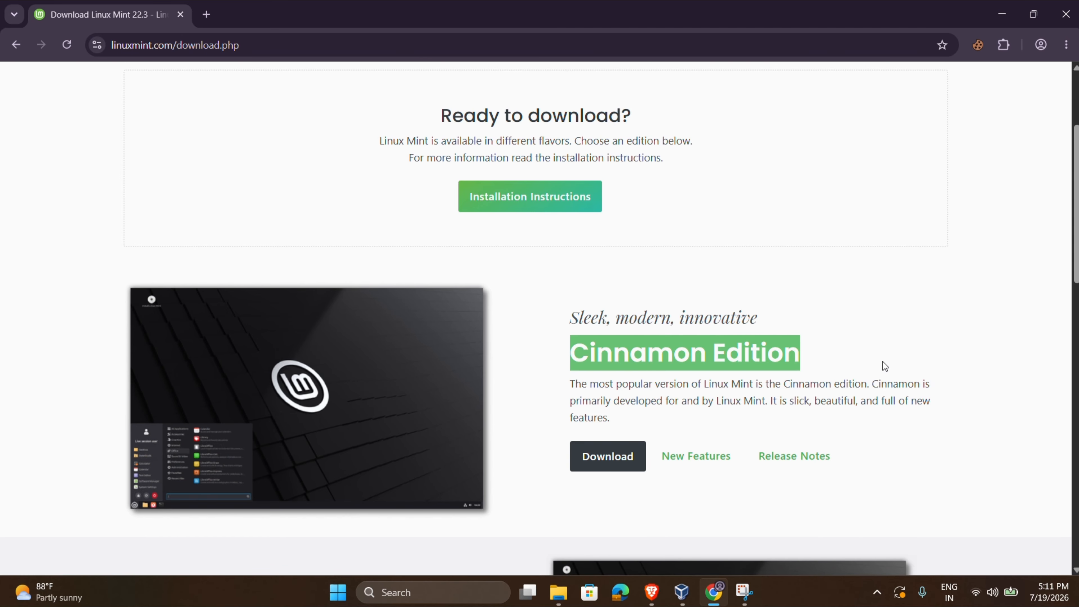
scroll(883, 362, "down", 1)
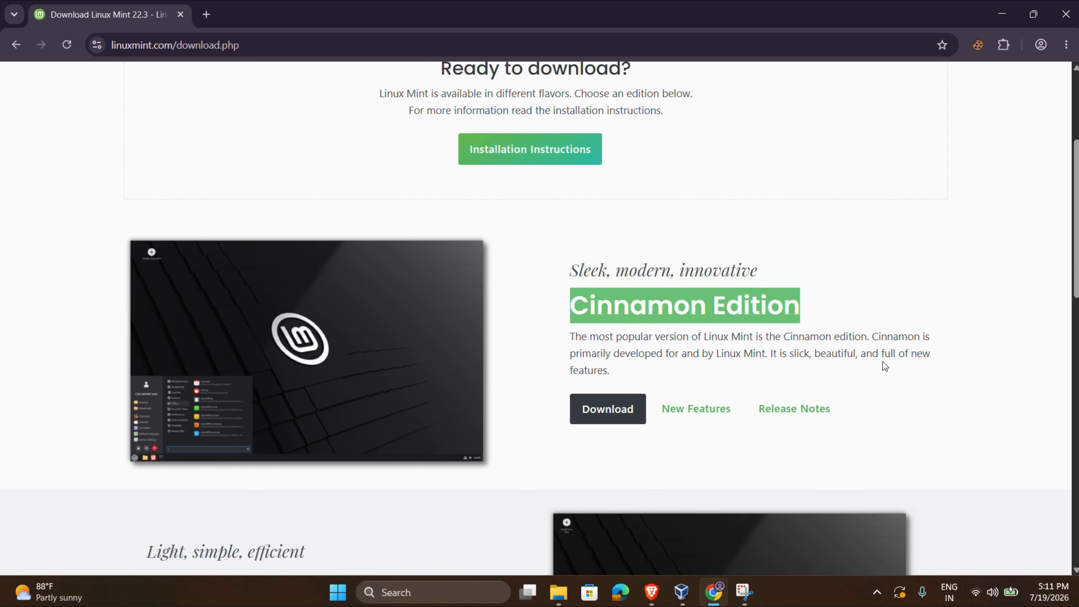
scroll(883, 361, "down", 3)
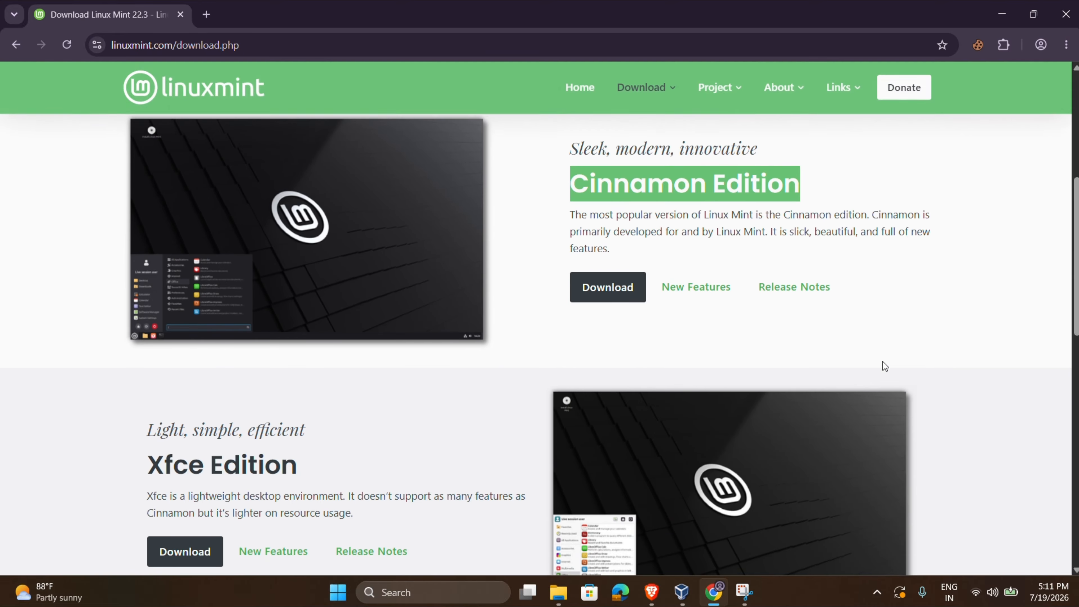
scroll(429, 369, "down", 6)
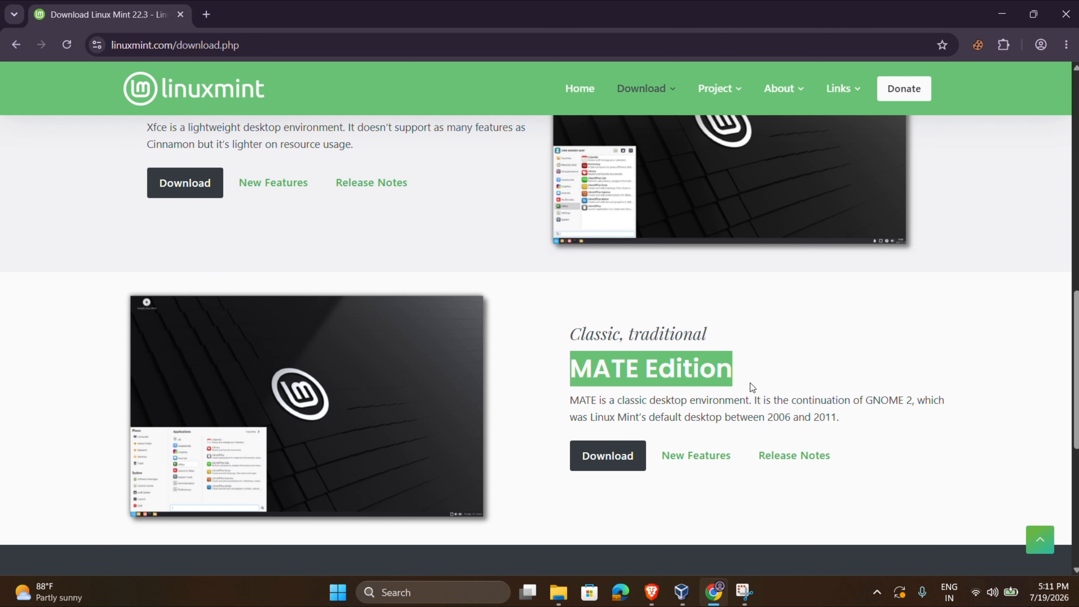
Browse the Xfce and MATE edition sections, highlighting the MATE Edition heading.
scroll(750, 384, "up", 5)
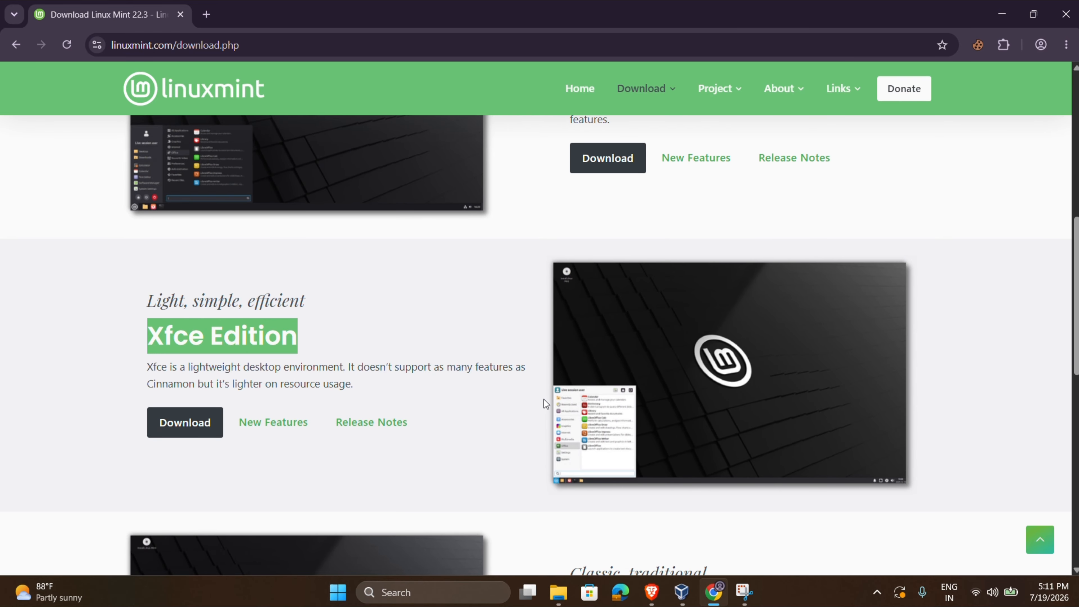
scroll(544, 400, "down", 2)
scroll(544, 399, "down", 4)
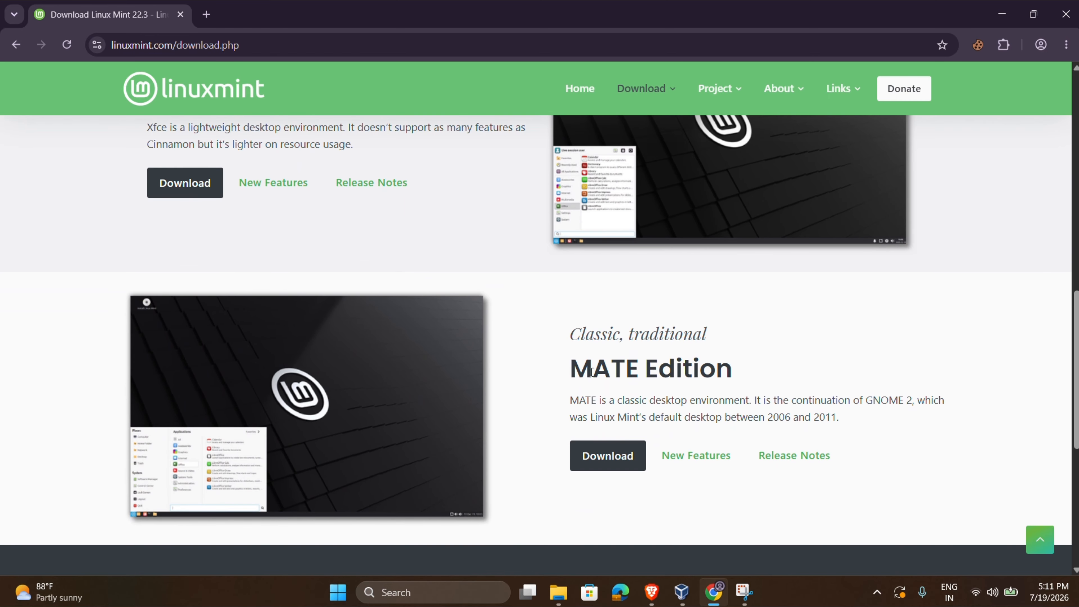
left_click_drag(571, 369, 750, 387)
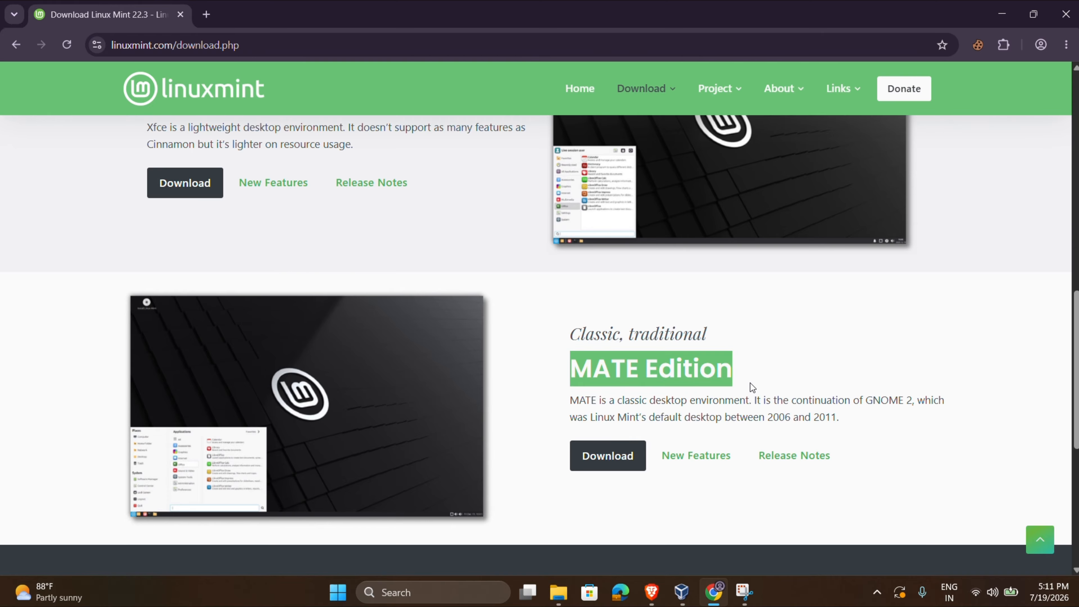
scroll(750, 383, "up", 8)
scroll(450, 318, "up", 1)
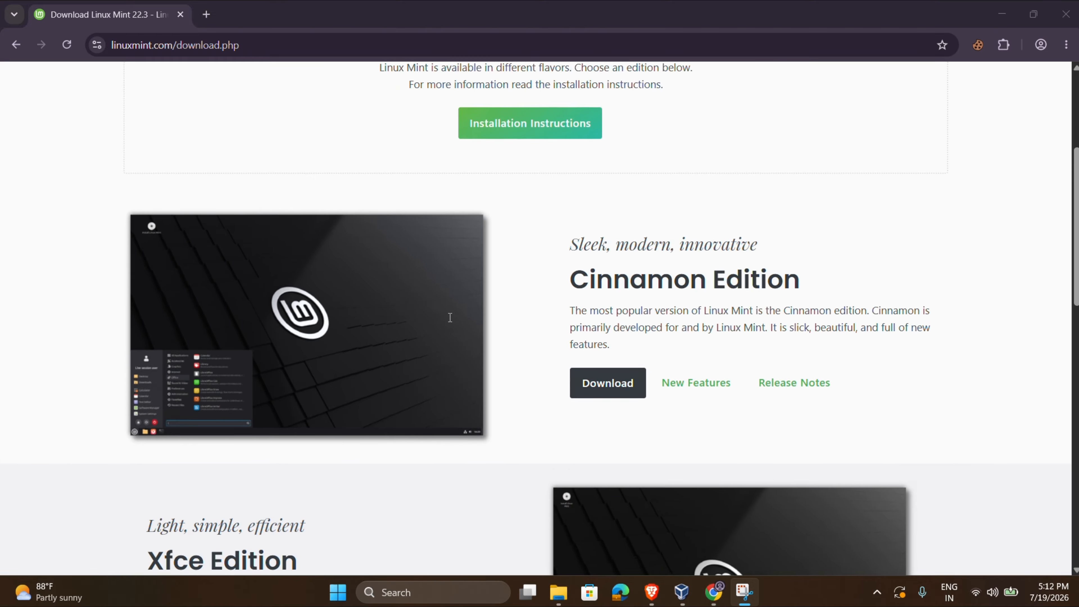
scroll(303, 384, "down", 1)
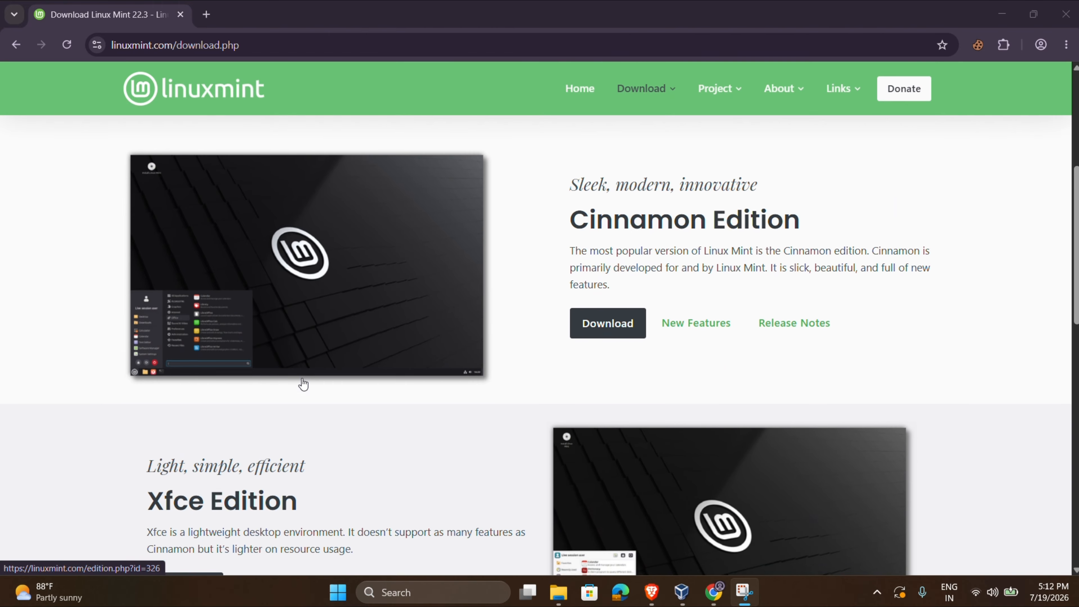
scroll(303, 384, "down", 2)
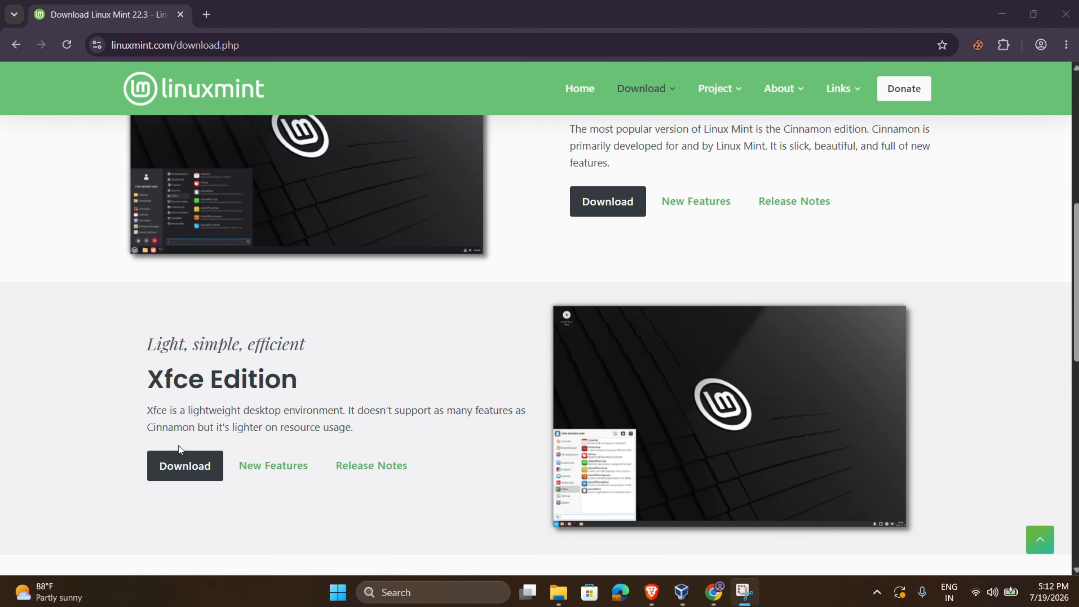
Open the Xfce edition download page and scroll down to the Download mirrors table.
left_click(176, 465)
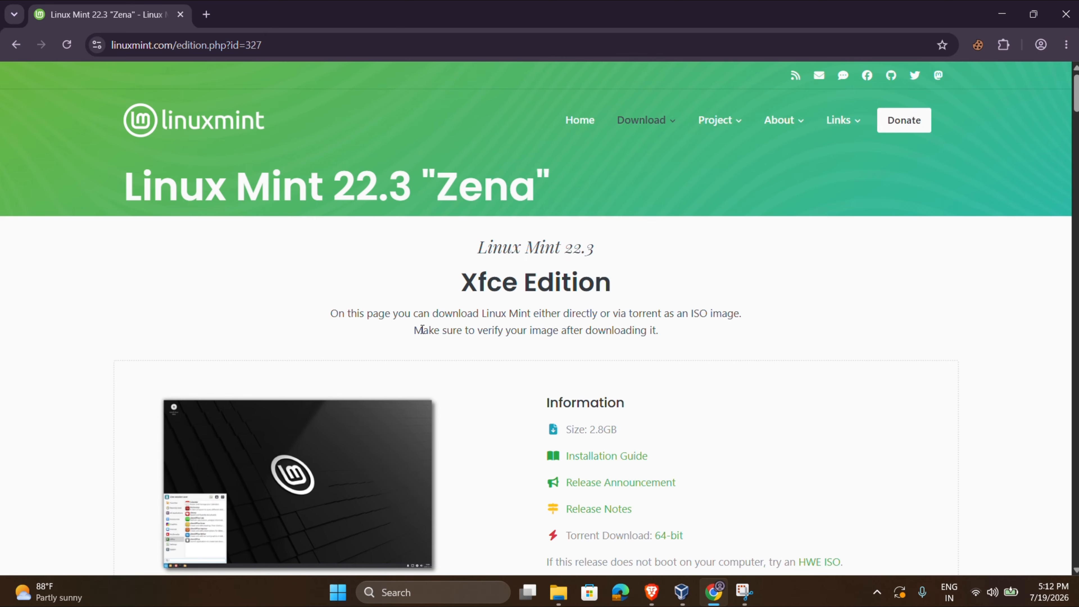
scroll(480, 393, "down", 5)
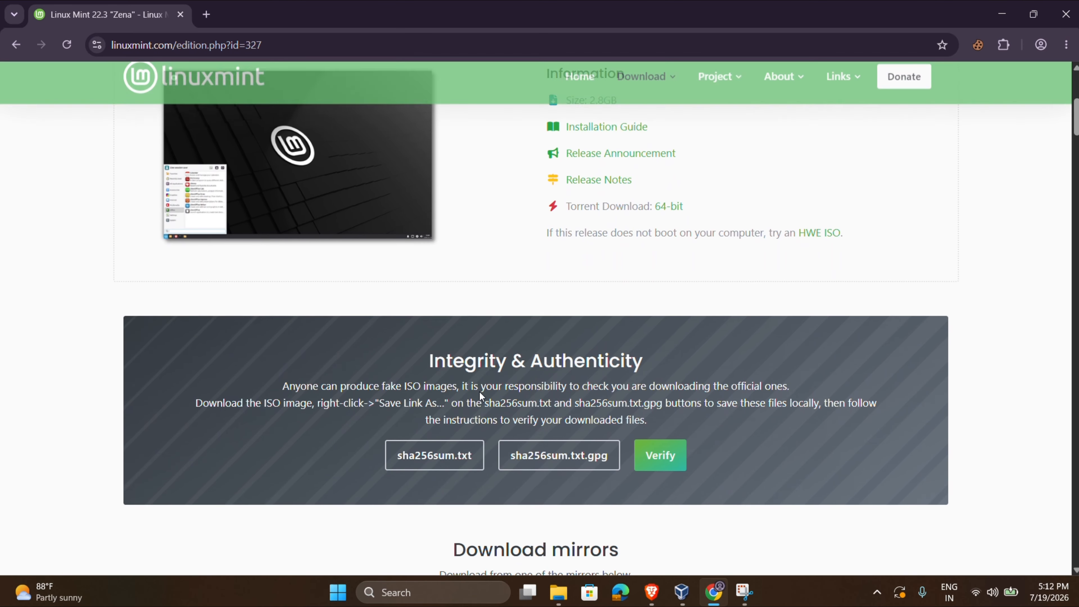
scroll(480, 391, "down", 7)
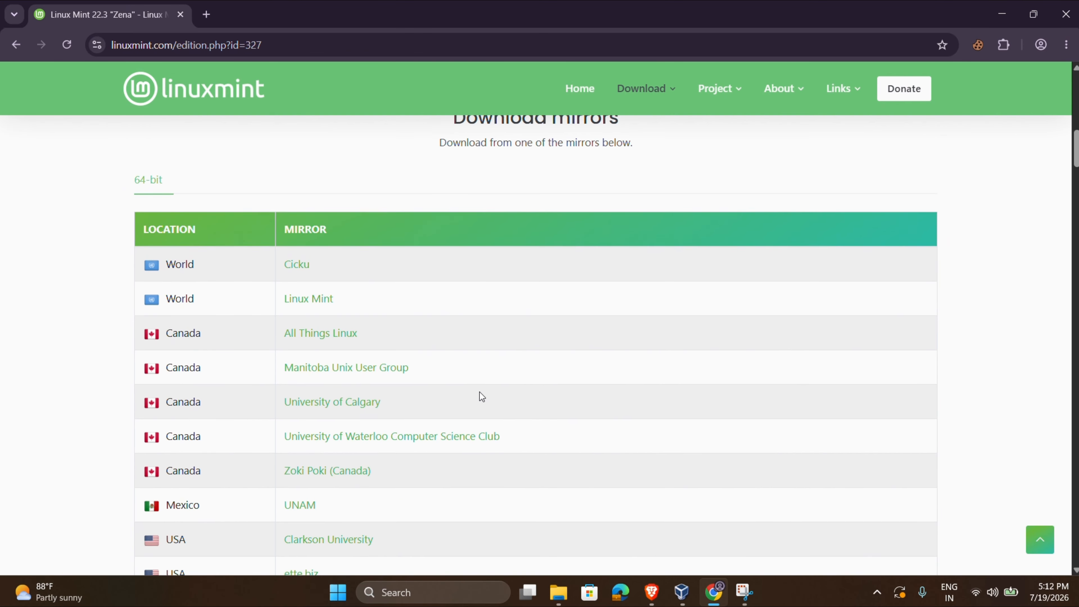
scroll(199, 427, "down", 1)
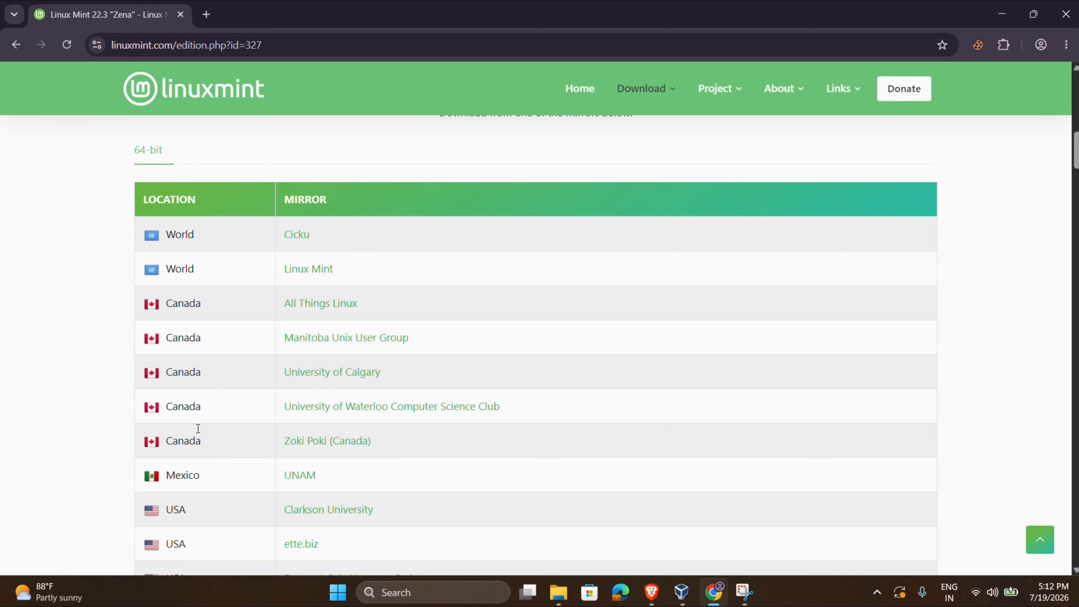
scroll(198, 427, "up", 2)
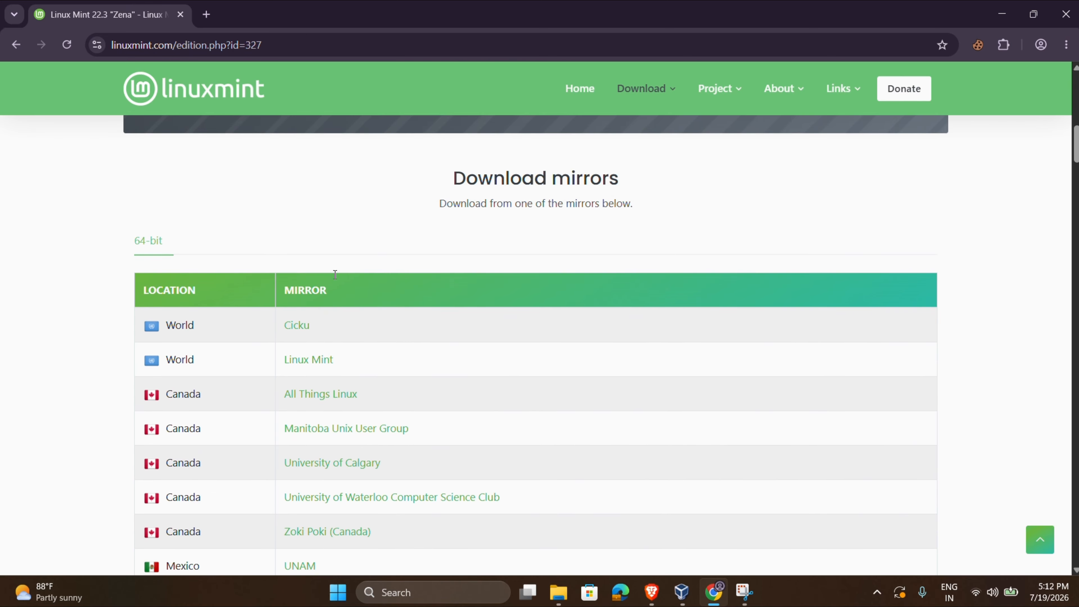
scroll(156, 465, "down", 18)
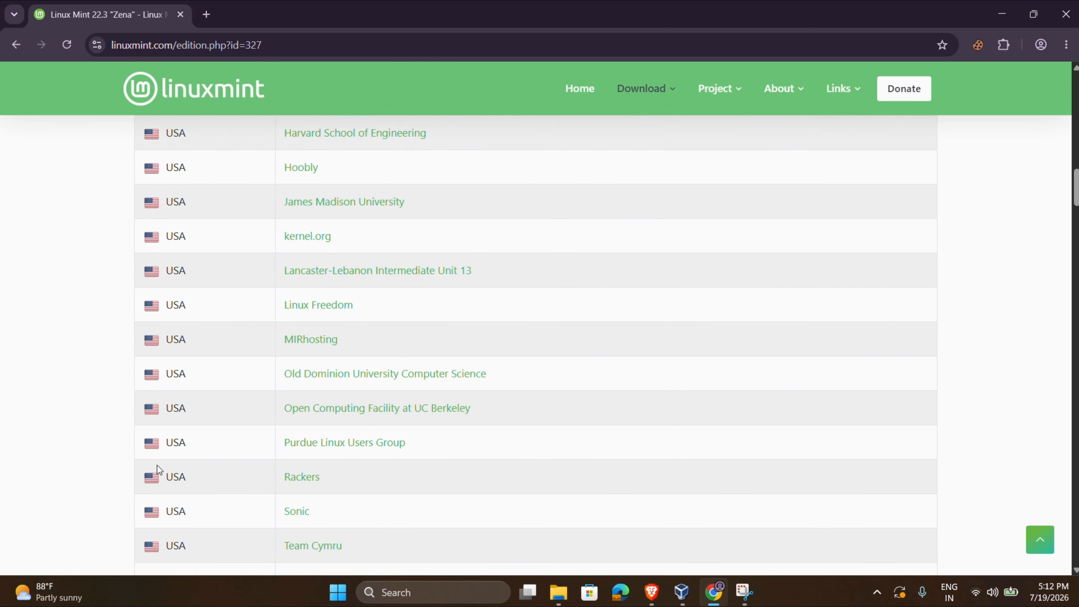
scroll(157, 466, "down", 11)
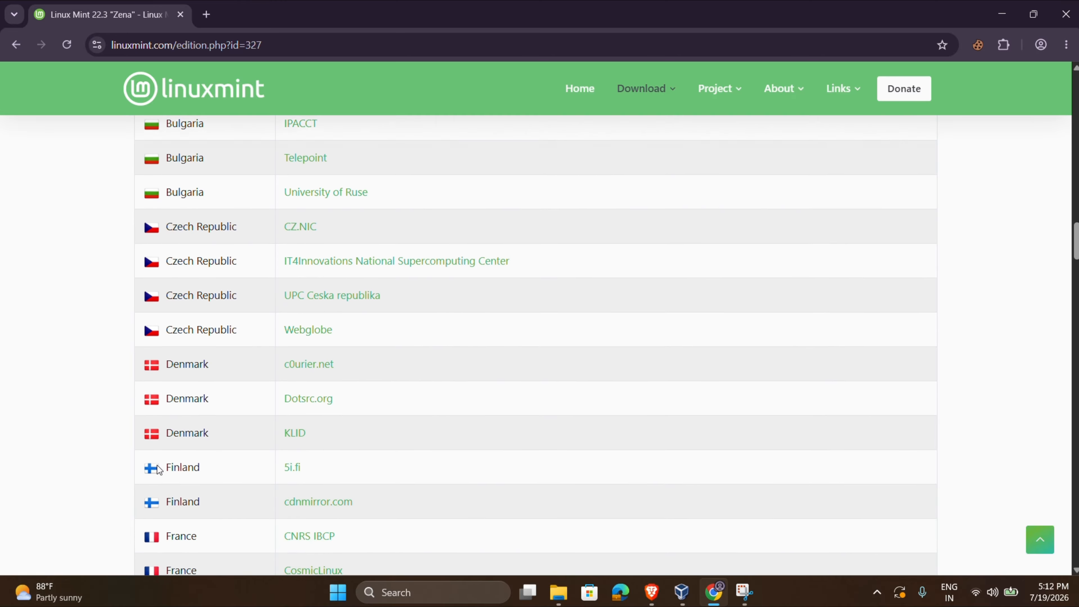
scroll(157, 465, "down", 18)
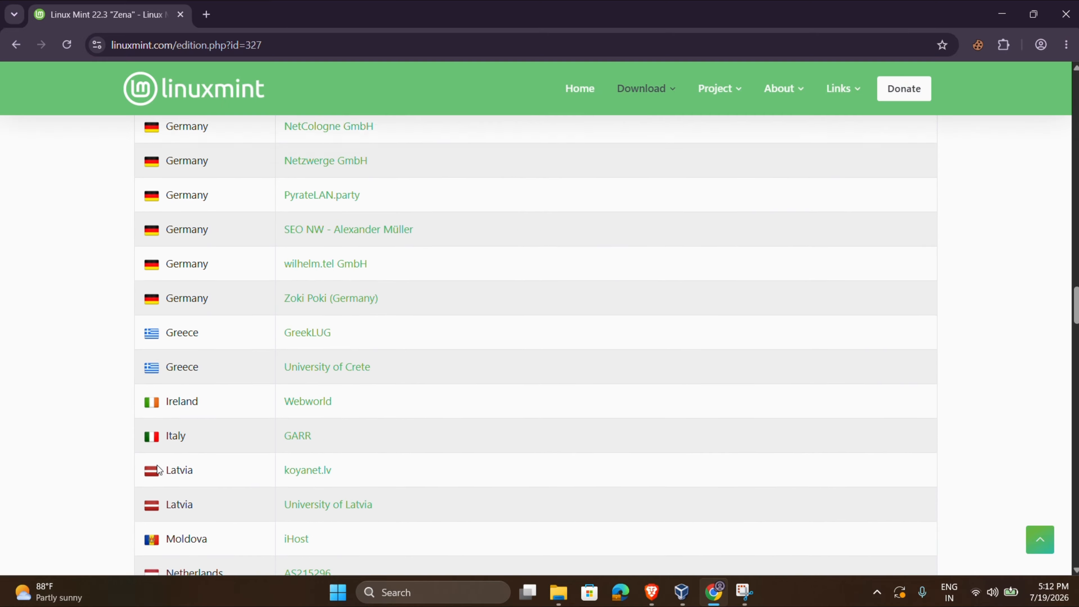
scroll(165, 465, "down", 4)
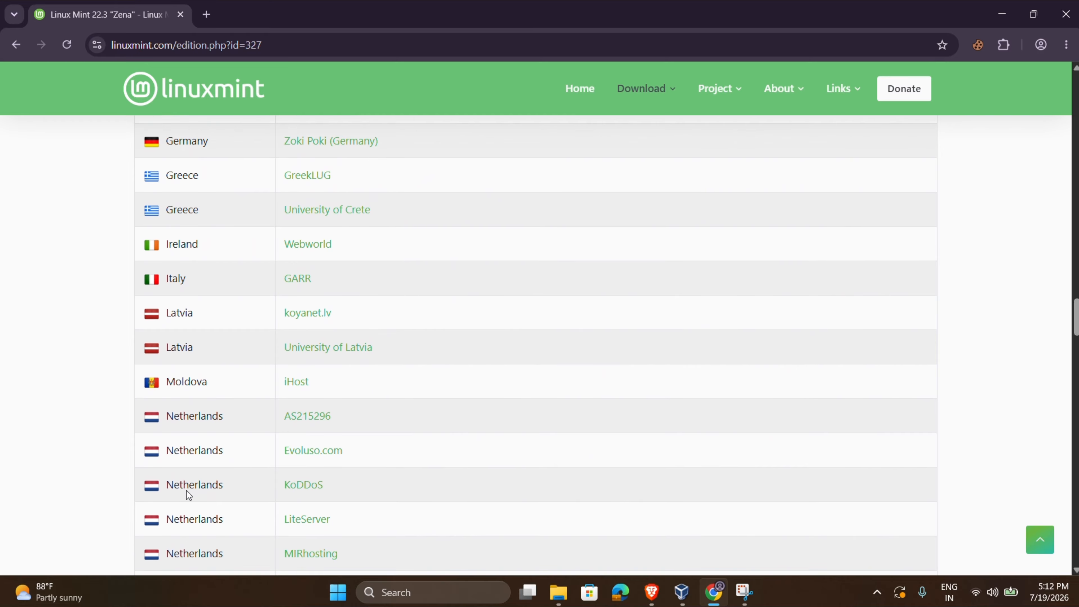
scroll(187, 491, "down", 11)
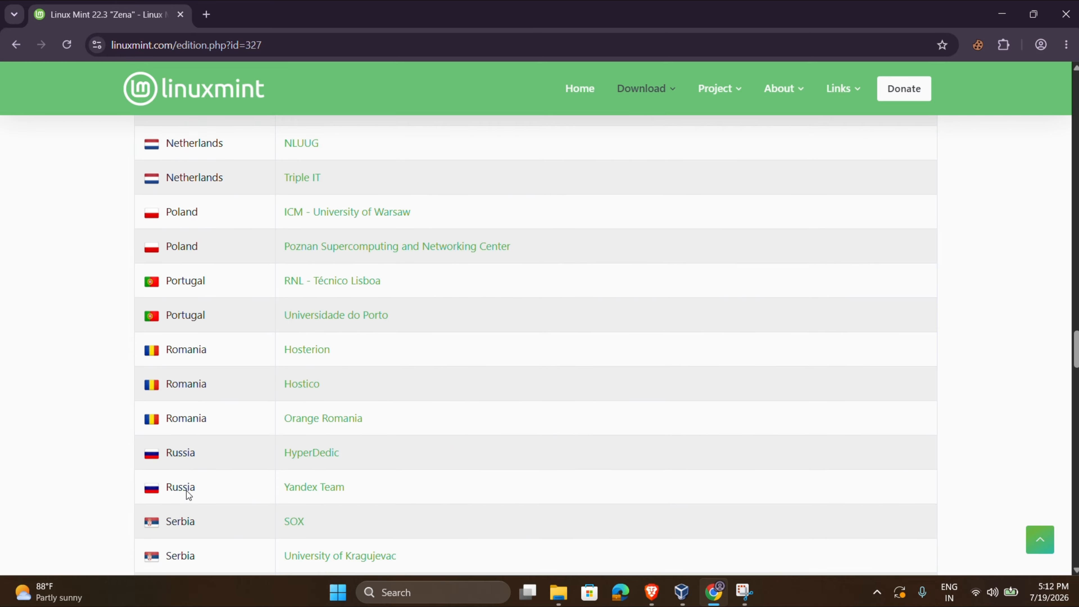
scroll(188, 495, "down", 20)
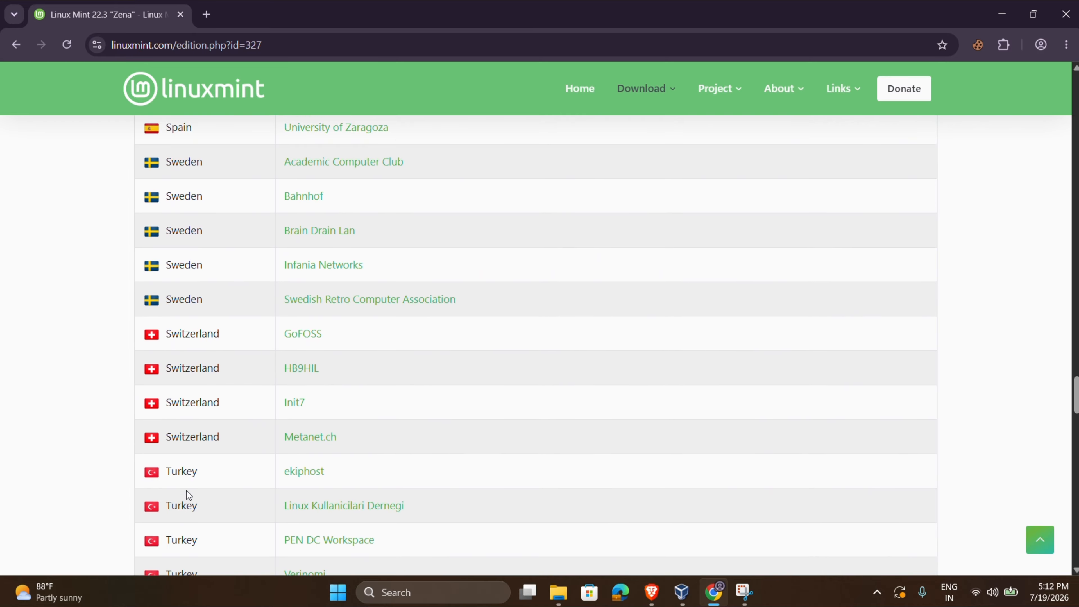
scroll(186, 491, "down", 16)
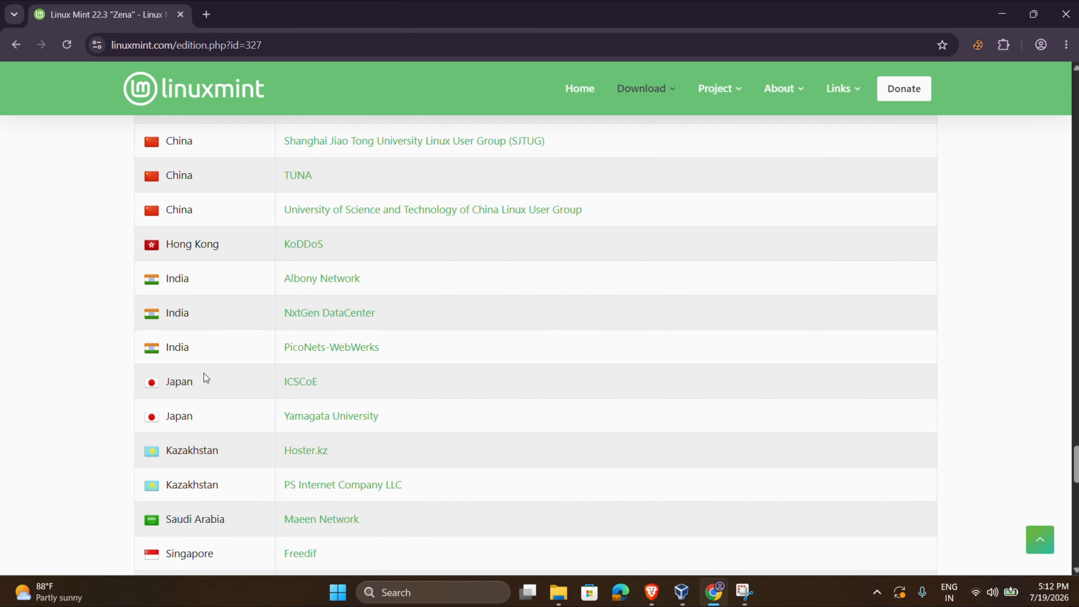
Download the 22.3 Xfce 64-bit ISO from India's NxtGen DataCenter mirror and check progress.
left_click_drag(149, 280, 233, 345)
left_click(333, 322)
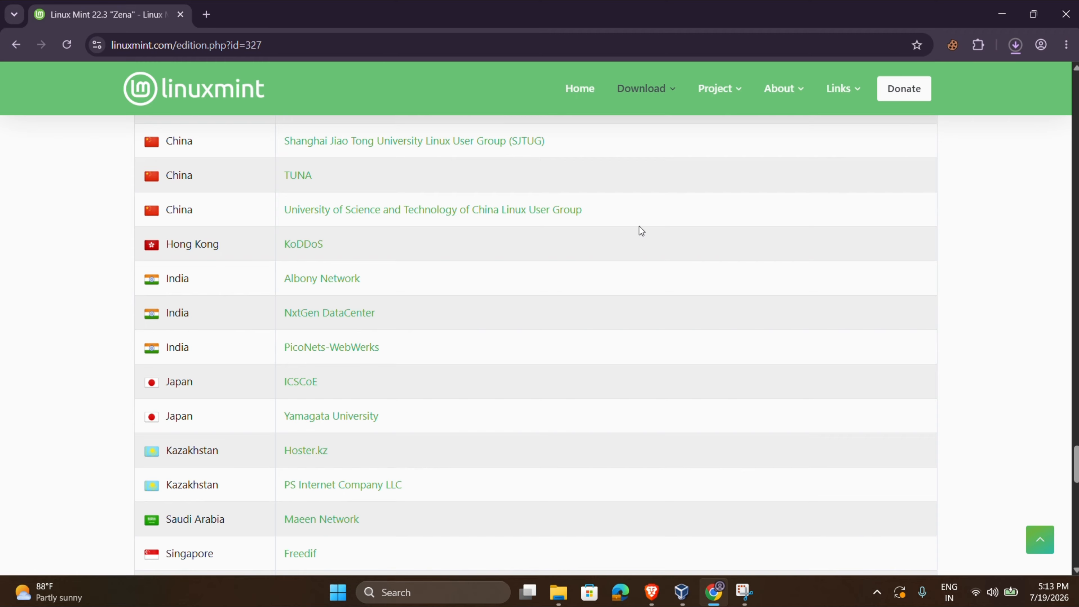
left_click(1016, 45)
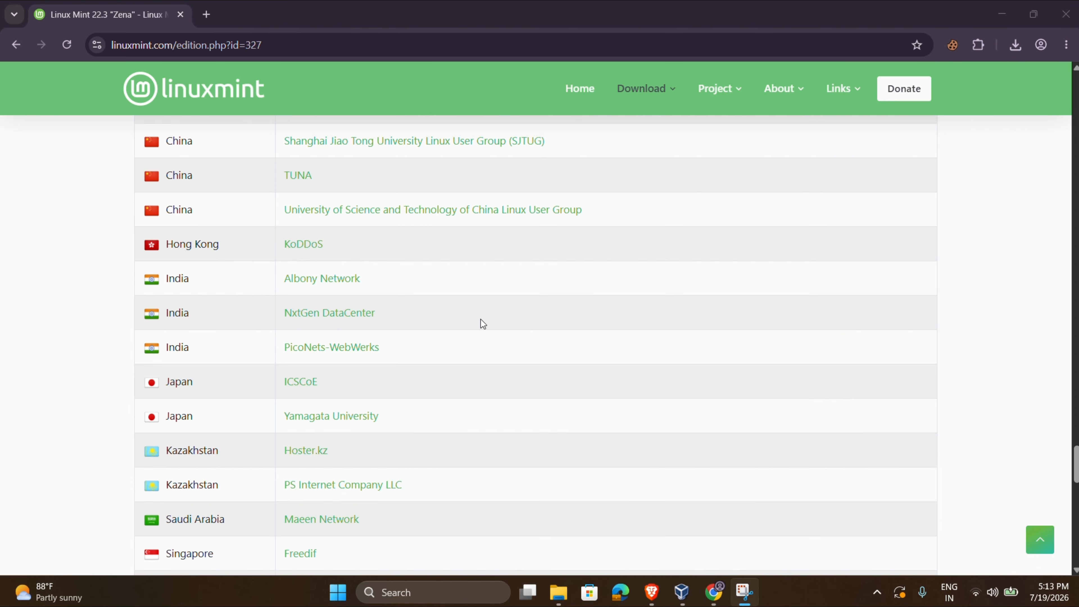
Start a new VM named LinuxMint stored in the D:\UBUNTU\1linux4 folder.
left_click(681, 592)
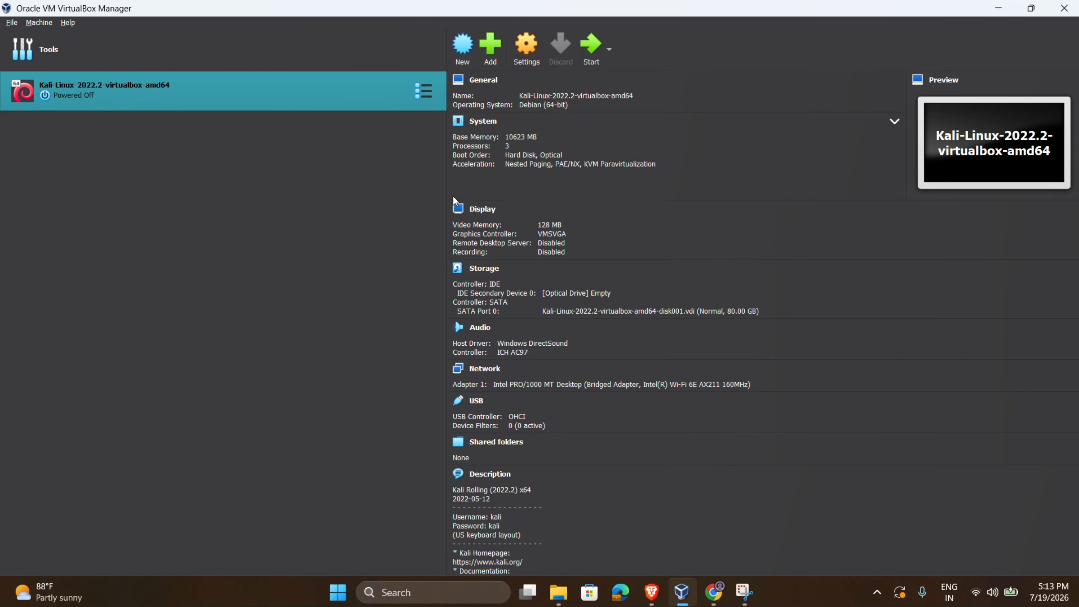
left_click(463, 46)
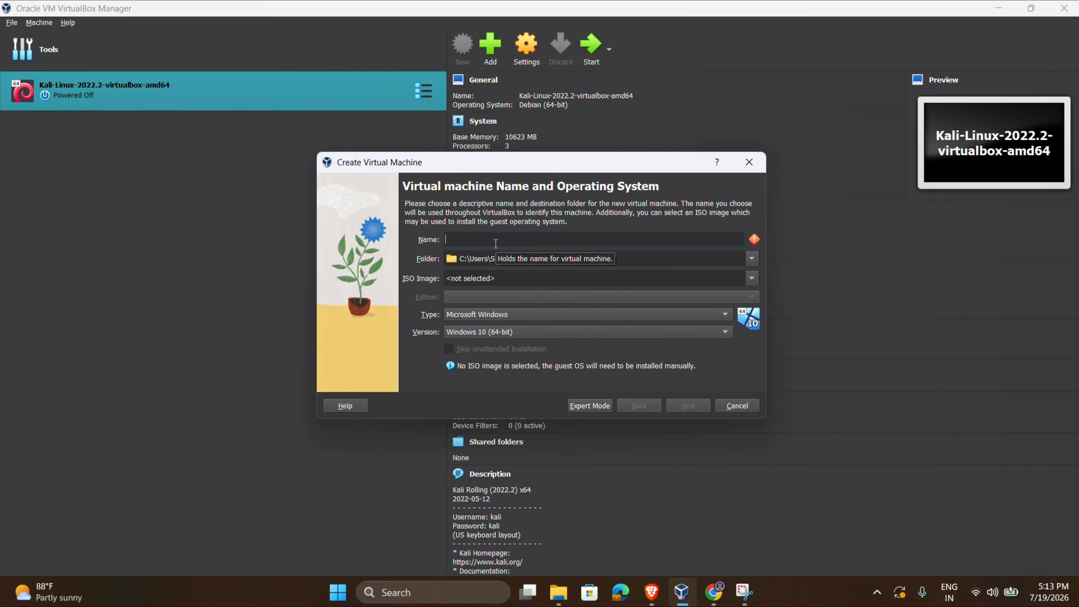
type("Linux")
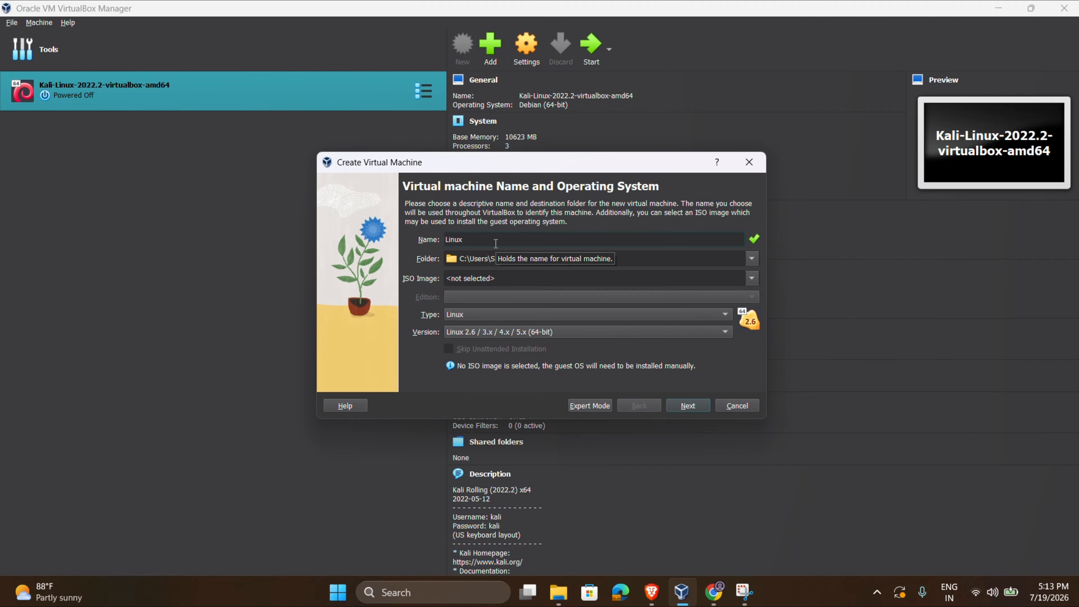
type("Mint")
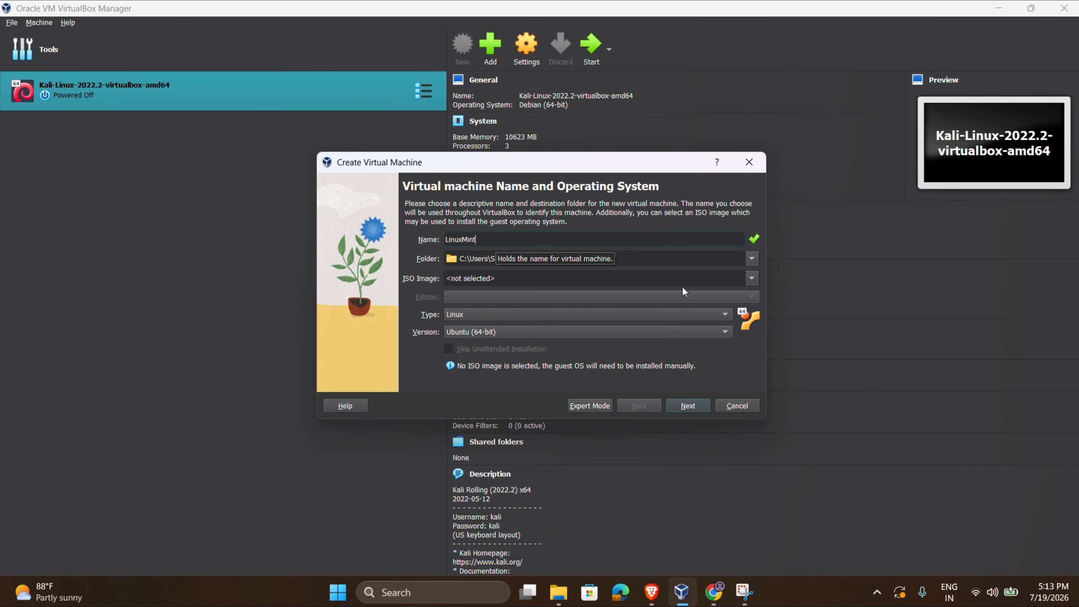
left_click(753, 258)
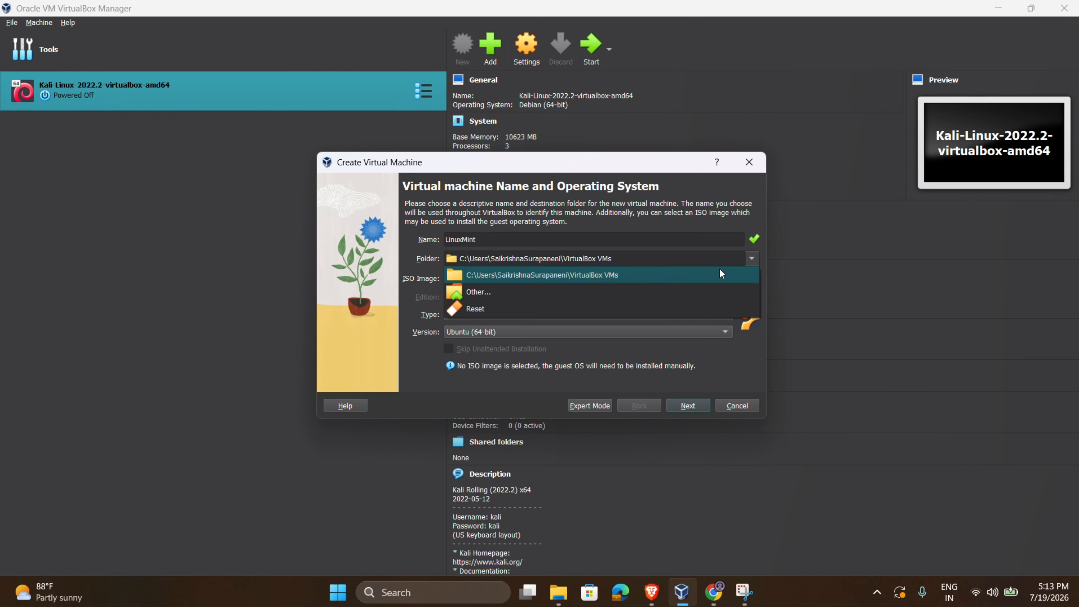
left_click(567, 292)
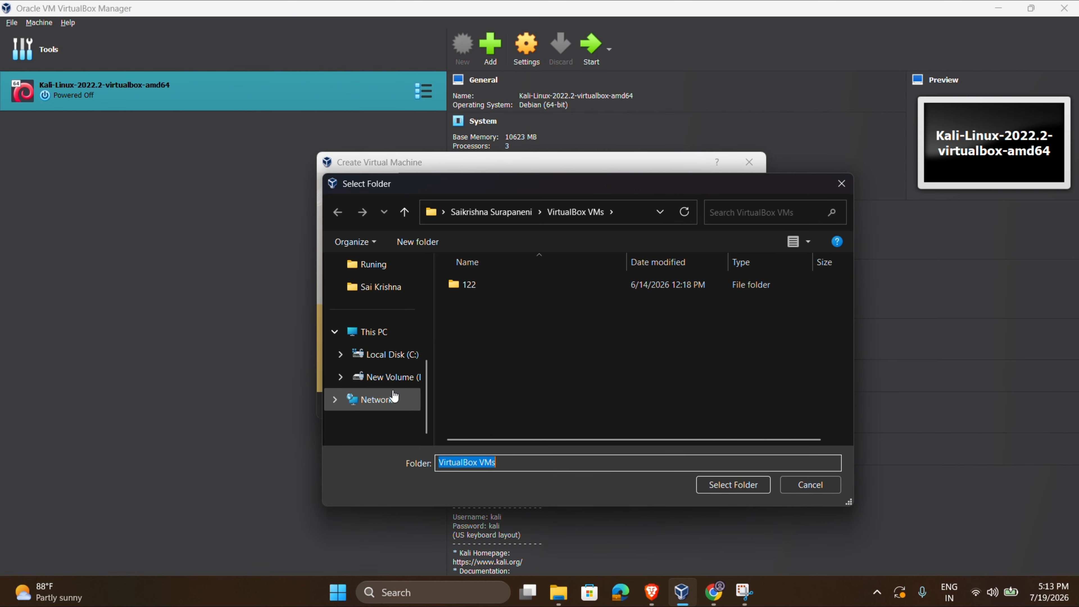
left_click(374, 377)
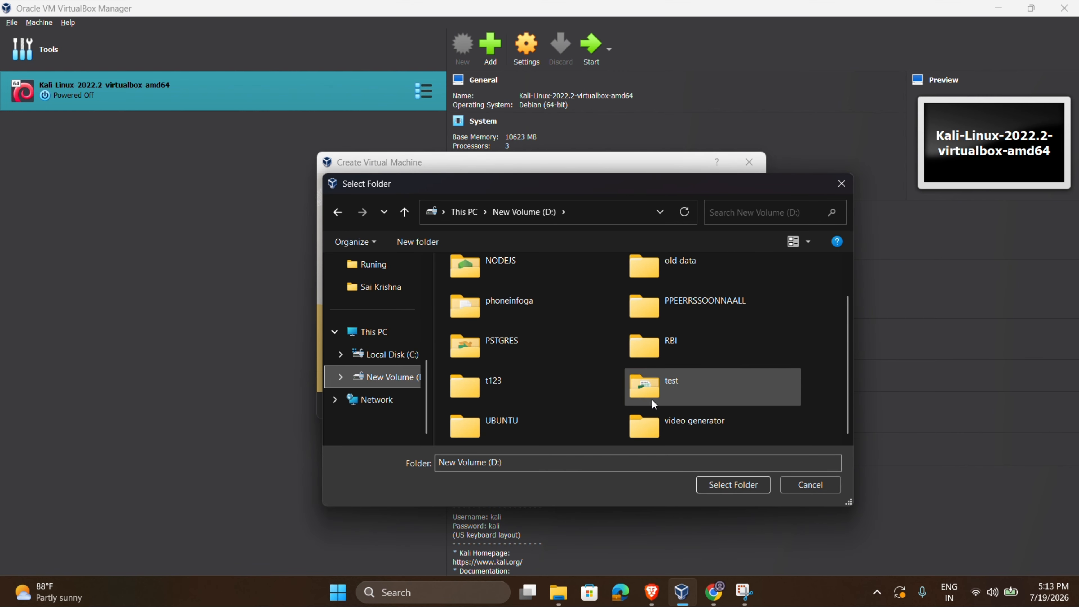
double_click(546, 435)
left_click(490, 284)
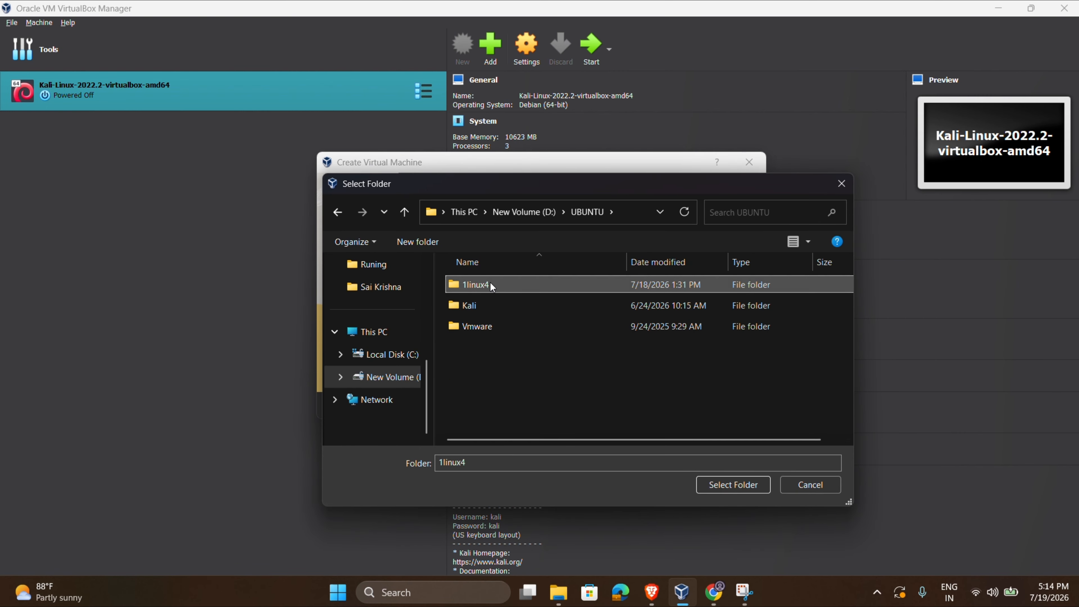
left_click(726, 484)
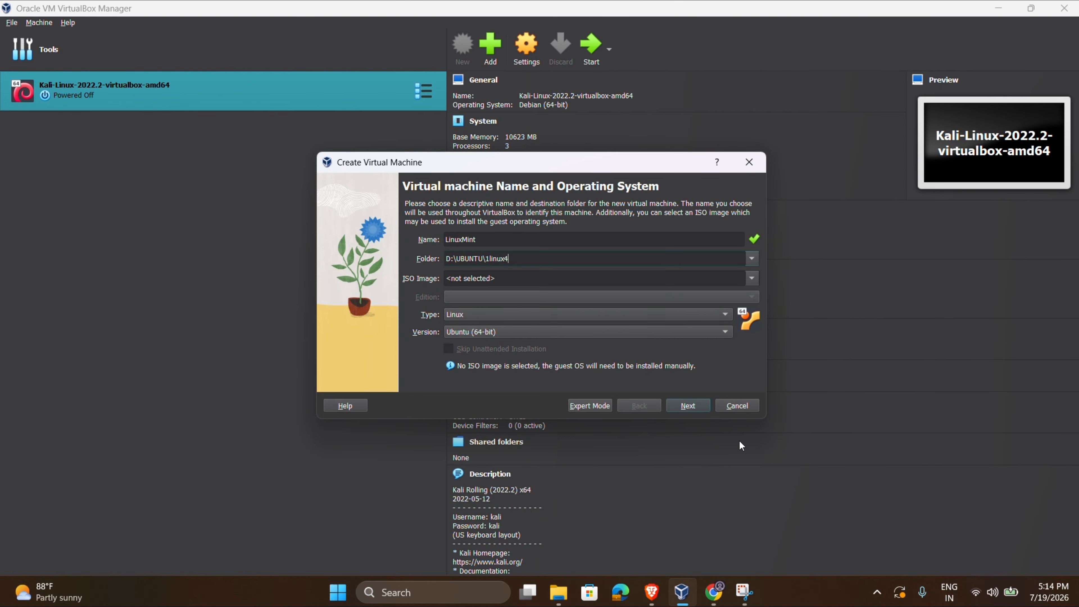
Attach linuxmint-22.3-xfce-64bit.iso as the machine's installation ISO image.
left_click(446, 282)
left_click(752, 277)
left_click(648, 300)
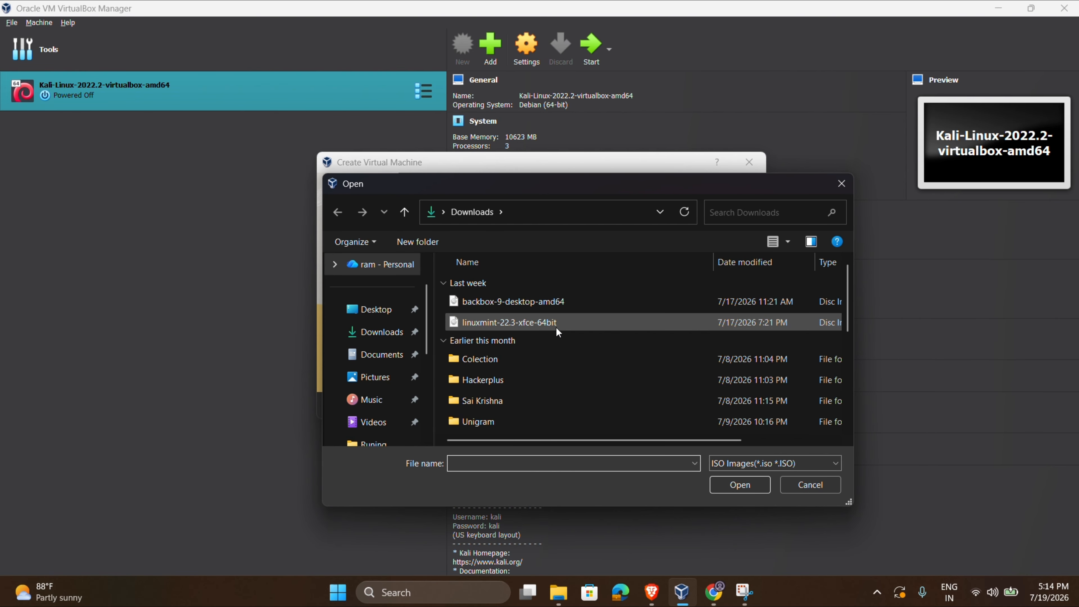
left_click(556, 328)
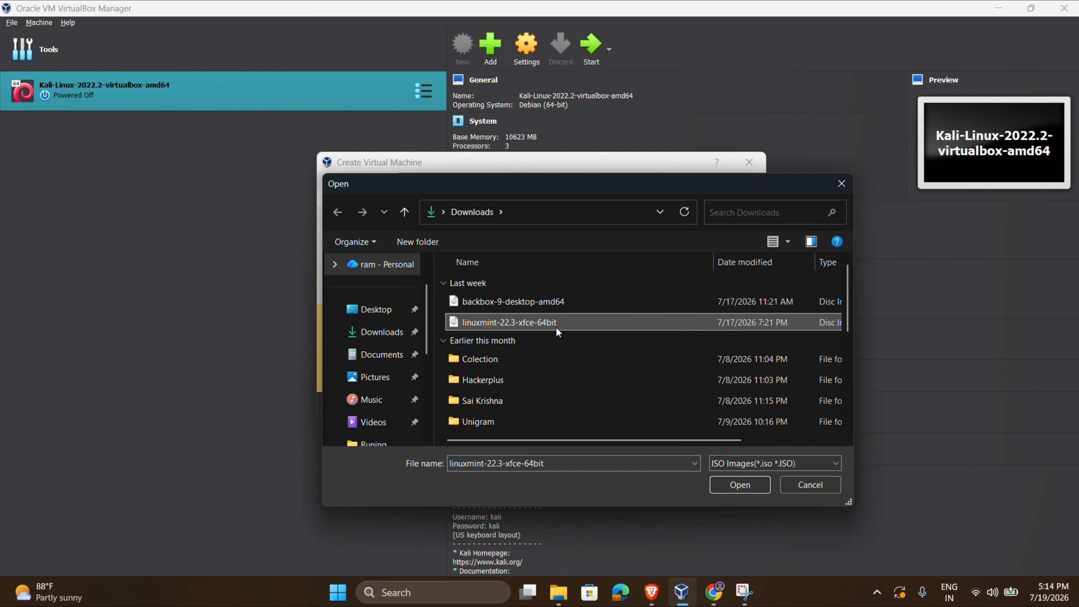
double_click(556, 326)
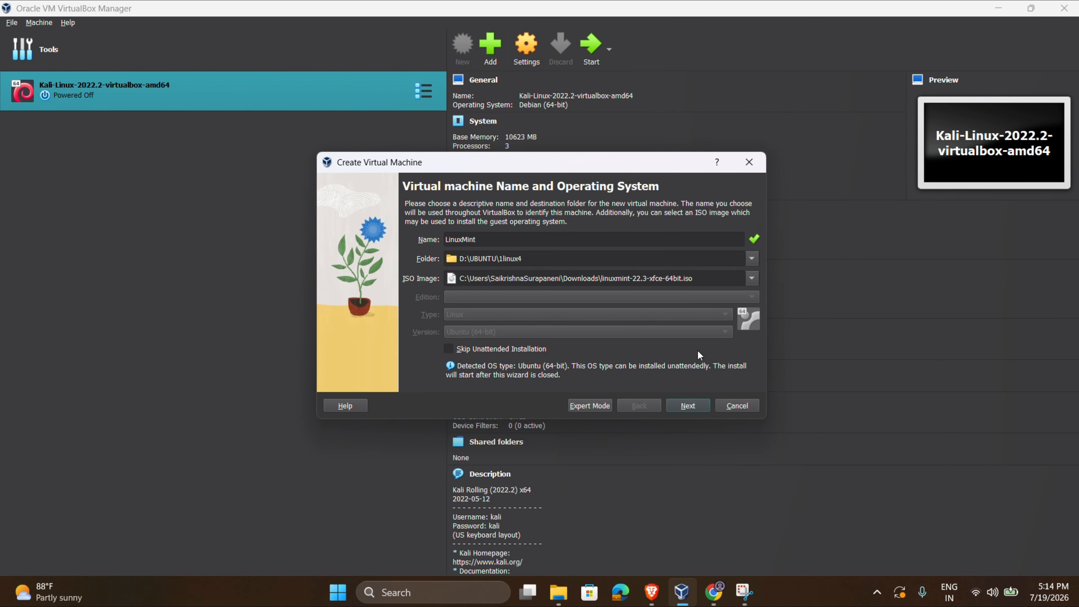
Set the unattended-install username to admin and enter the account password in both password fields.
left_click(696, 407)
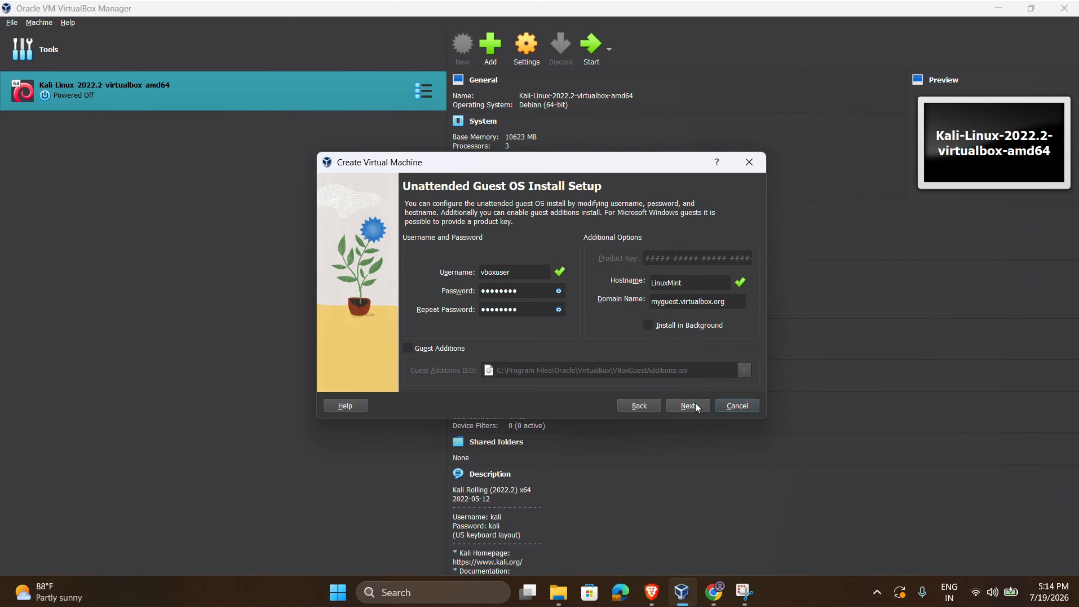
double_click(504, 269)
type("admin")
key("Tab")
key("Tab")
Give LinuxMint 8720 MB memory, 4 processors and an 83.04 GB disk, then finish the wizard.
left_click(698, 406)
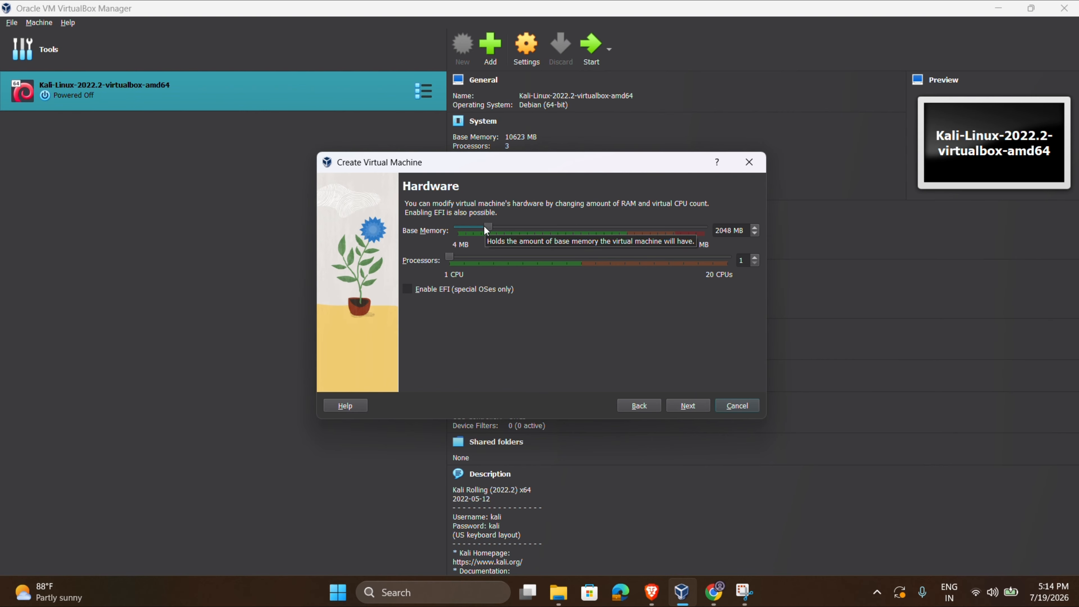
left_click_drag(485, 228, 587, 232)
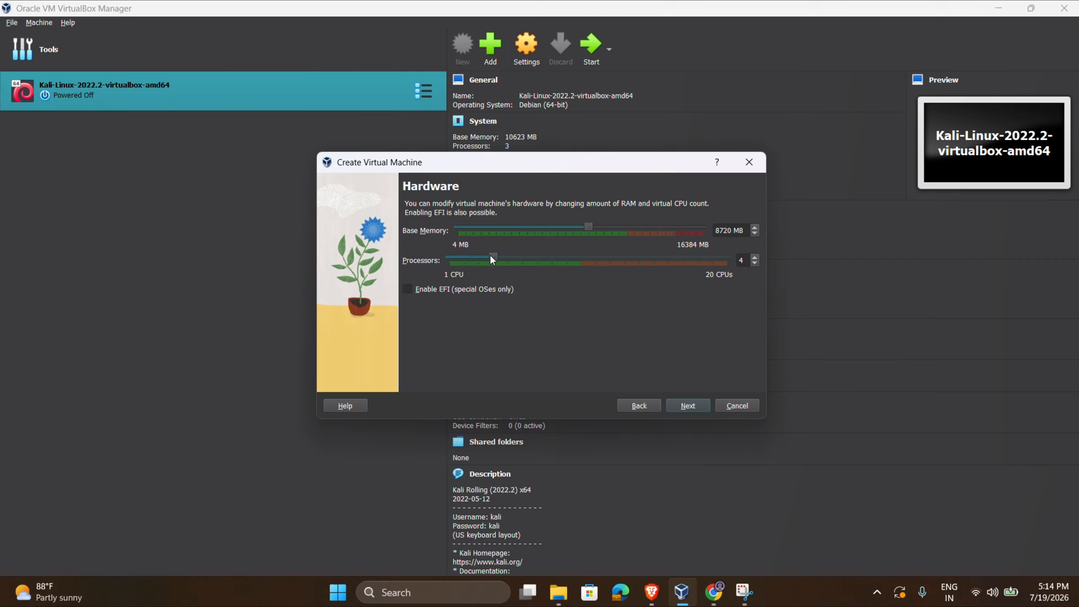
left_click(689, 404)
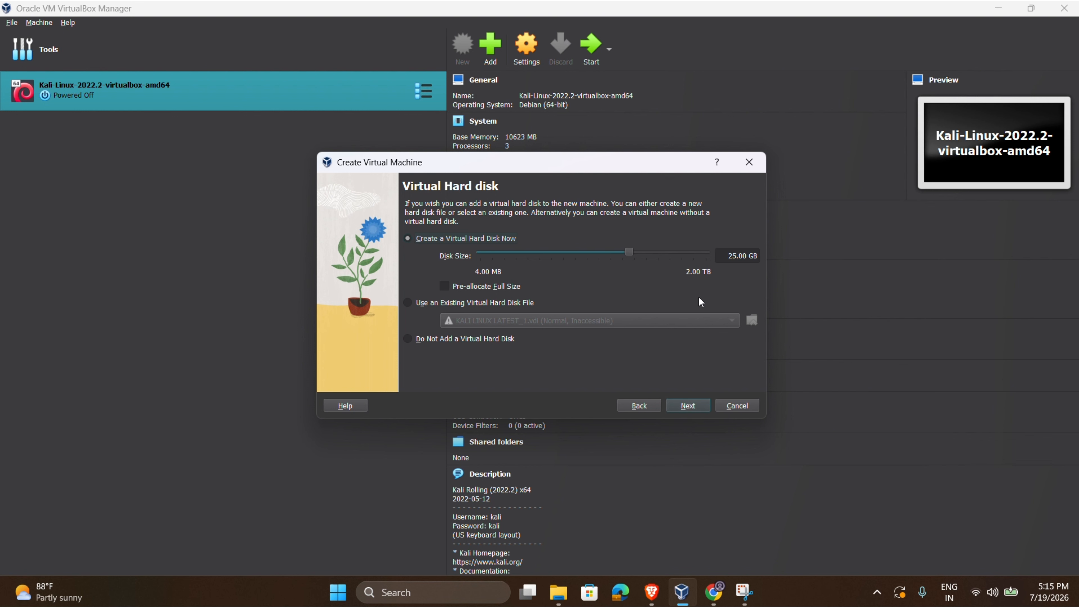
left_click_drag(628, 250, 649, 254)
left_click(695, 404)
left_click(696, 406)
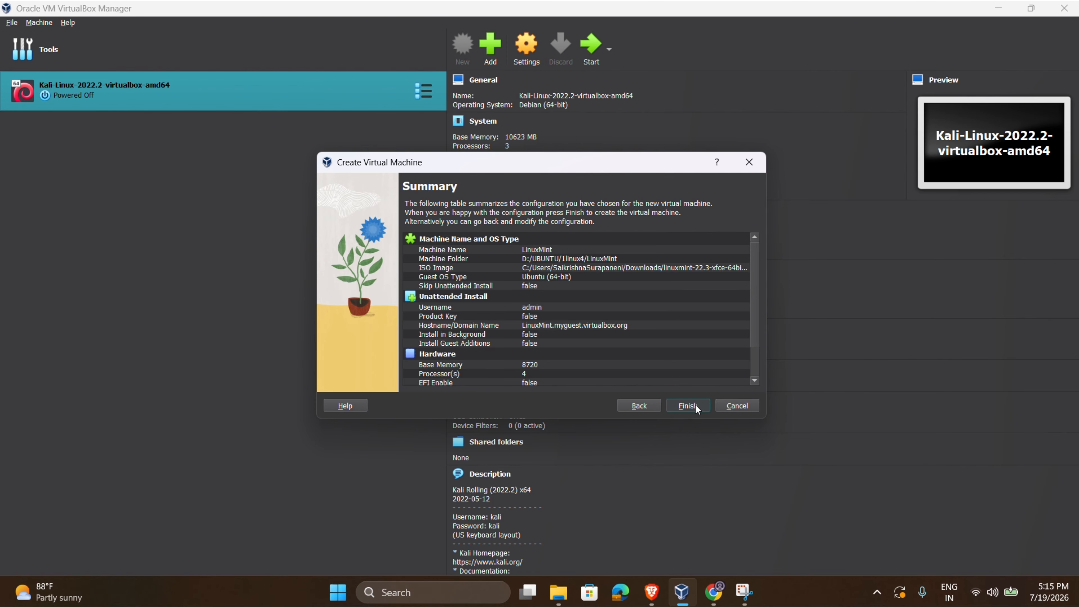
Start the LinuxMint VM and dismiss the guest additions warning.
left_click(596, 43)
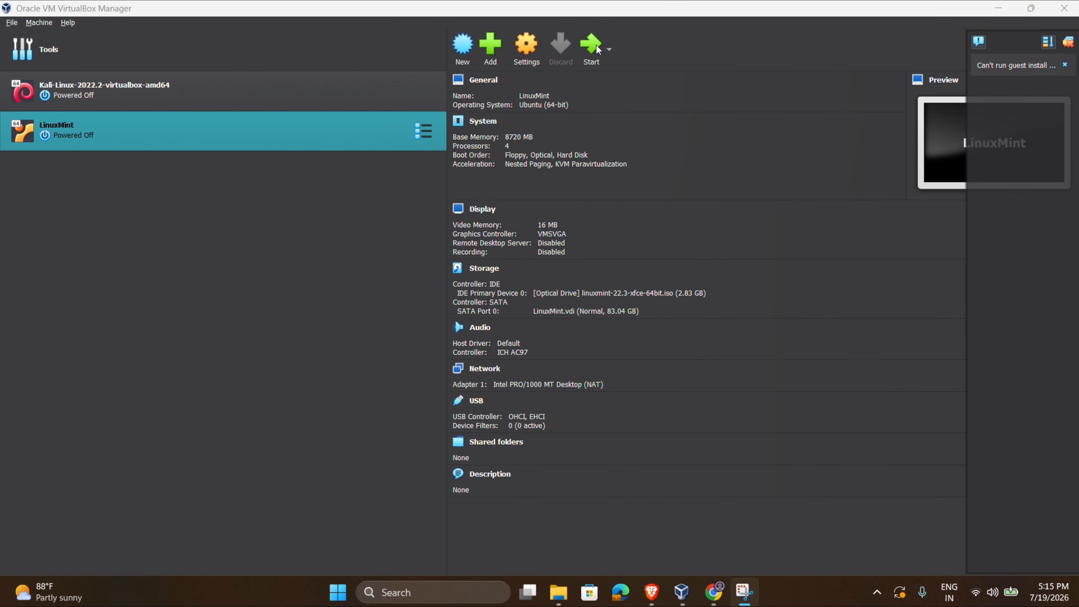
left_click(598, 47)
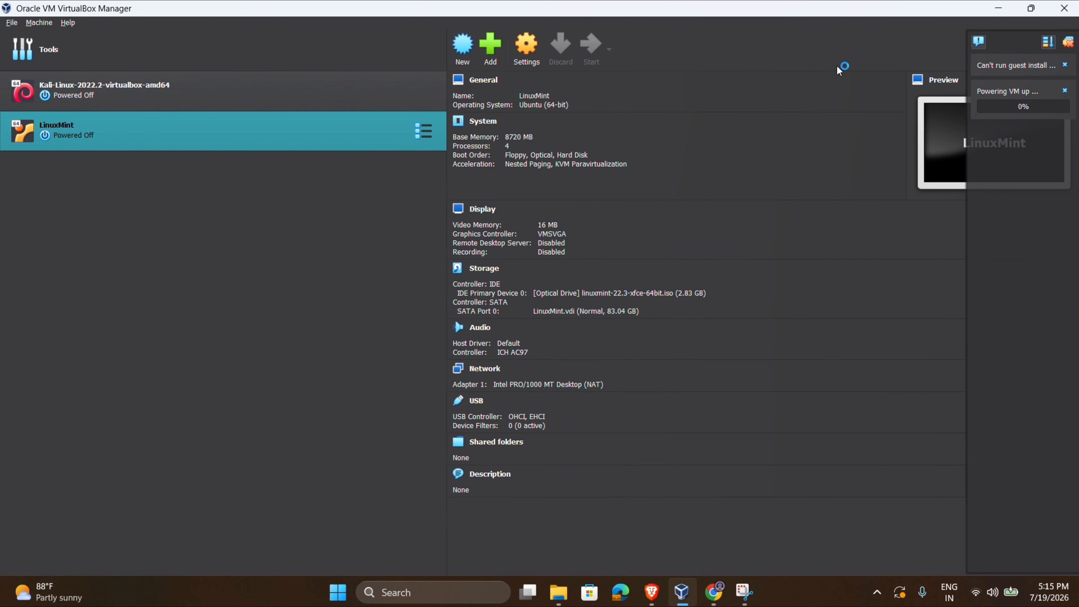
left_click(1065, 65)
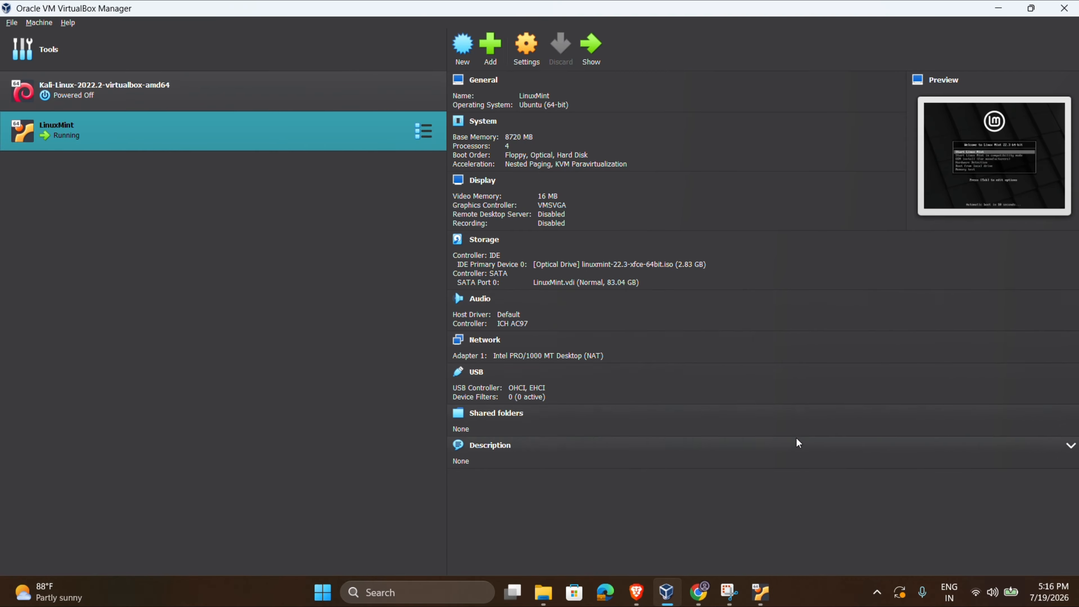
Boot the 'Start Linux Mint' entry in the VM window and close its notification panel.
left_click(761, 592)
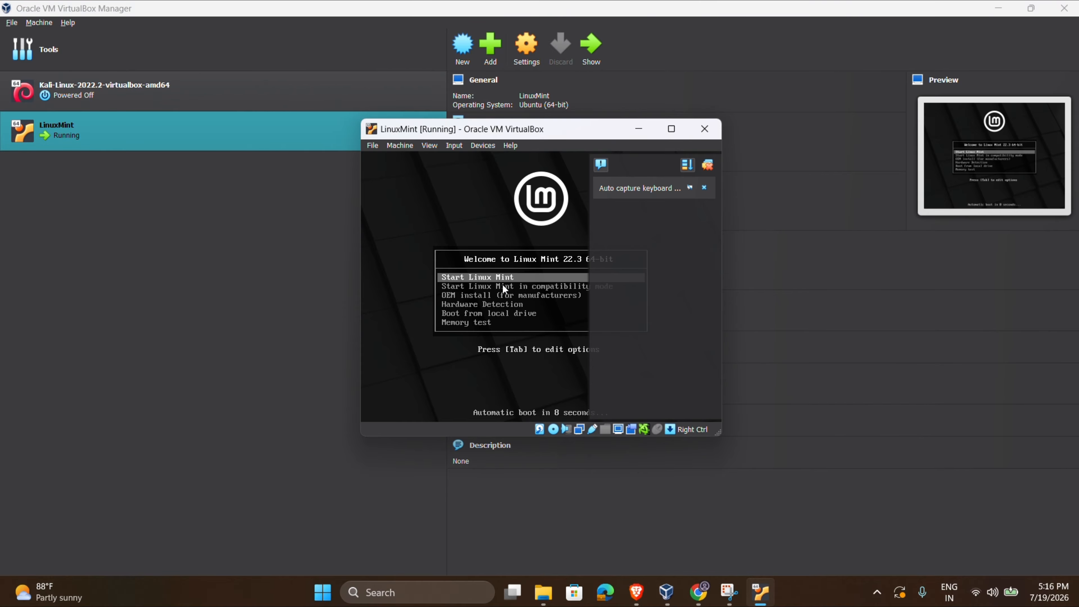
left_click(523, 280)
key("Return")
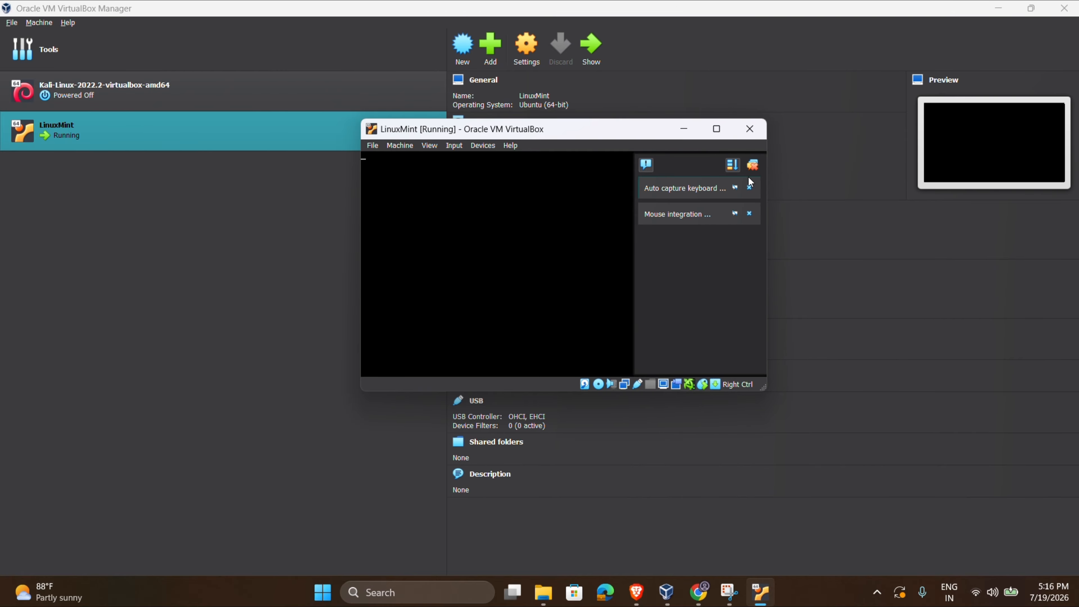
left_click(753, 165)
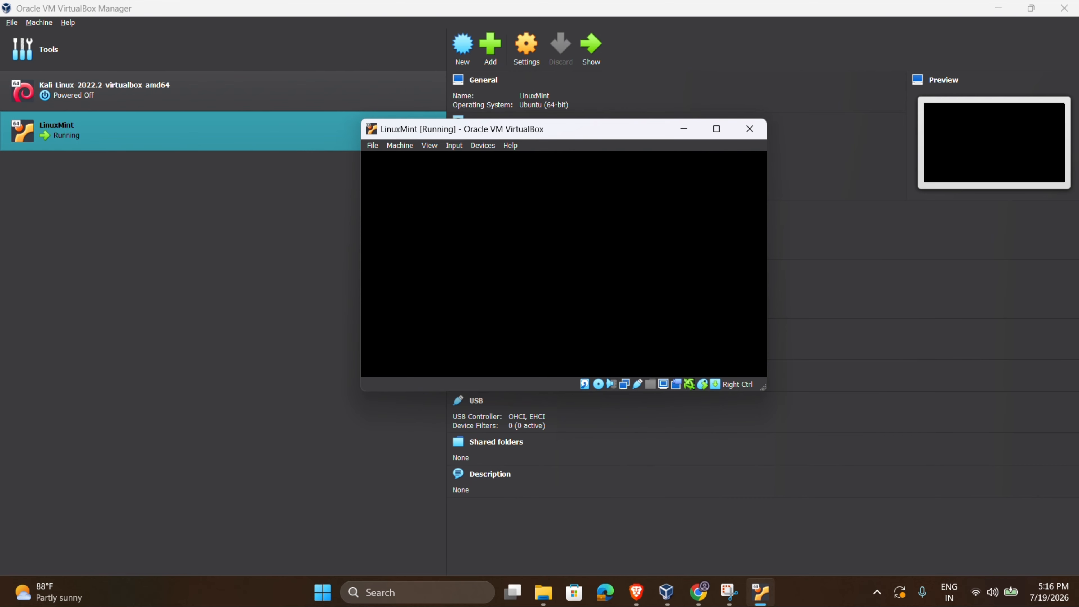
mouse_move(718, 132)
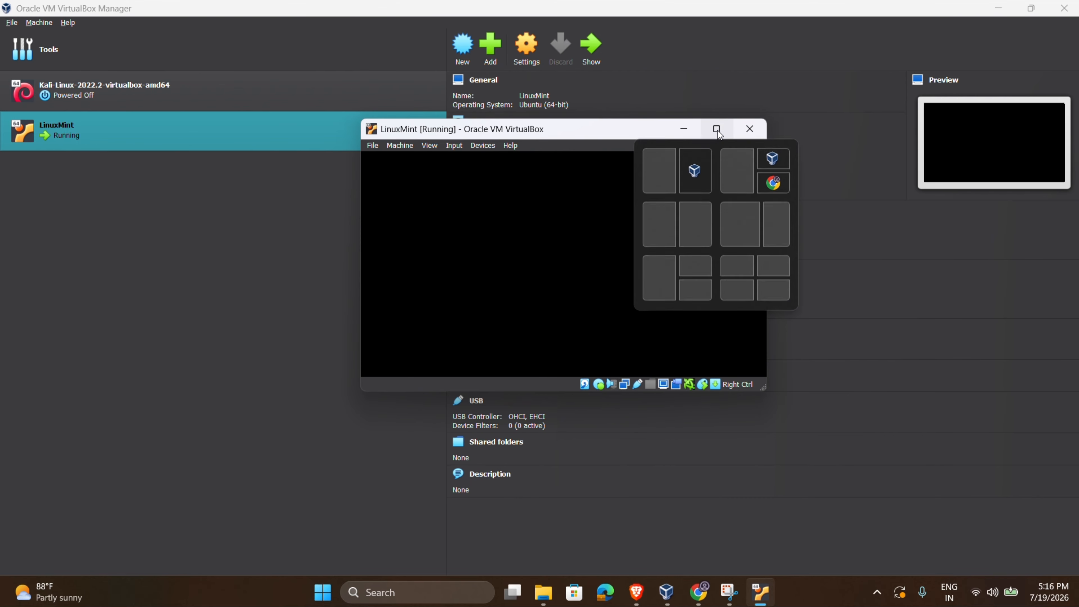
Maximize the LinuxMint VM window and launch 'Install Linux Mint' from the live desktop.
double_click(602, 129)
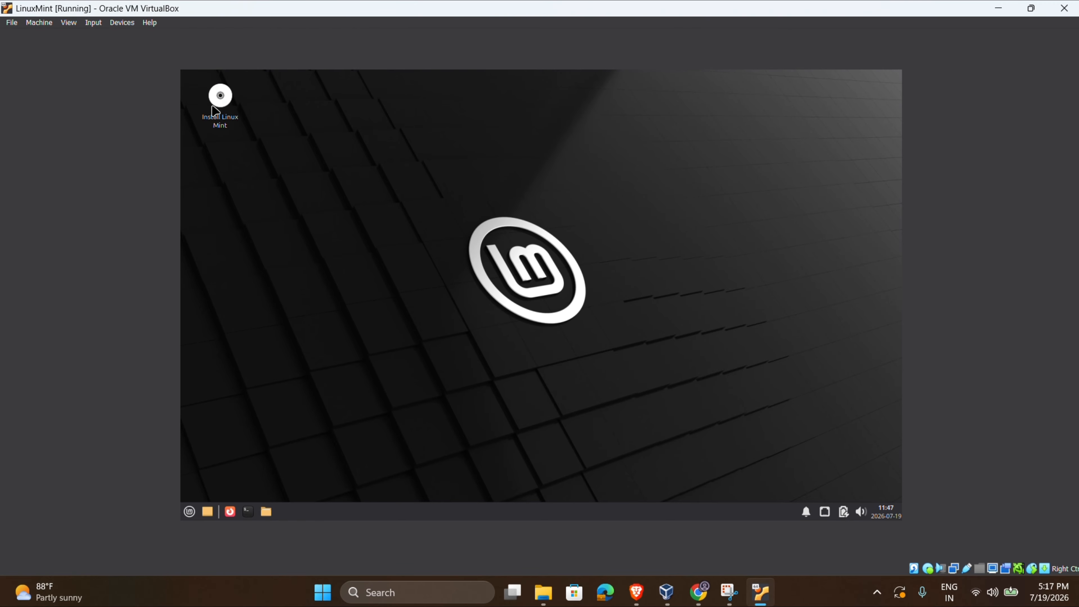
mouse_move(223, 106)
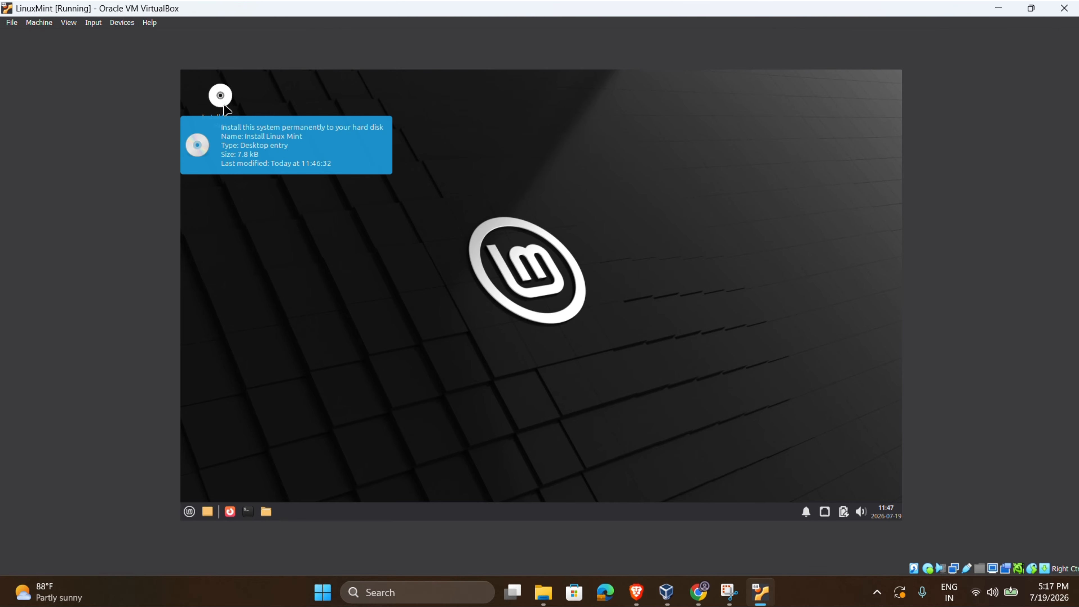
double_click(226, 110)
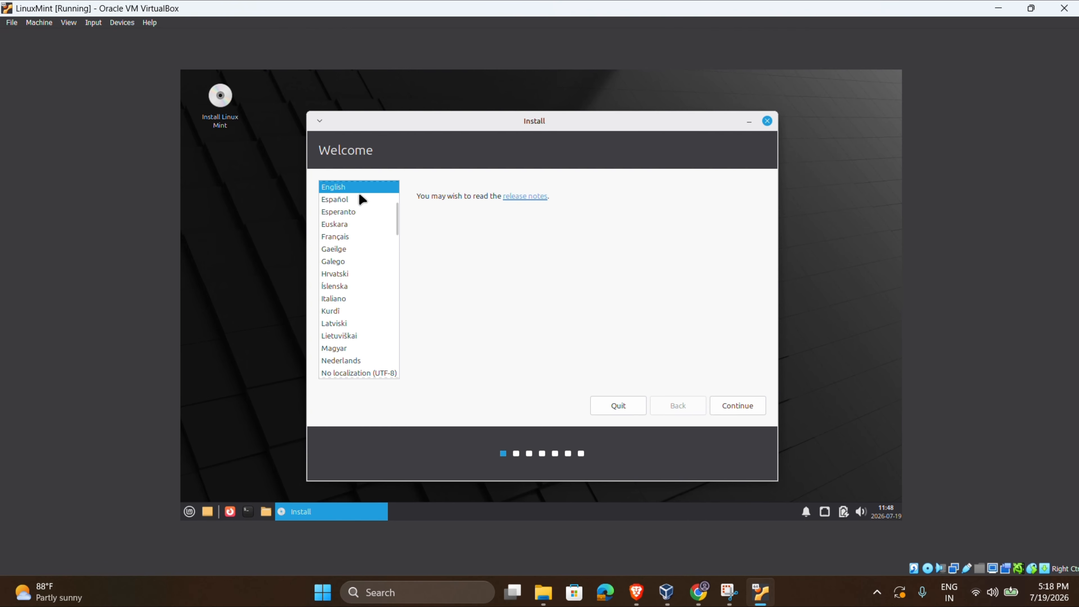
Keep English with the English (US) keyboard and enable multimedia codecs installation.
left_click(738, 405)
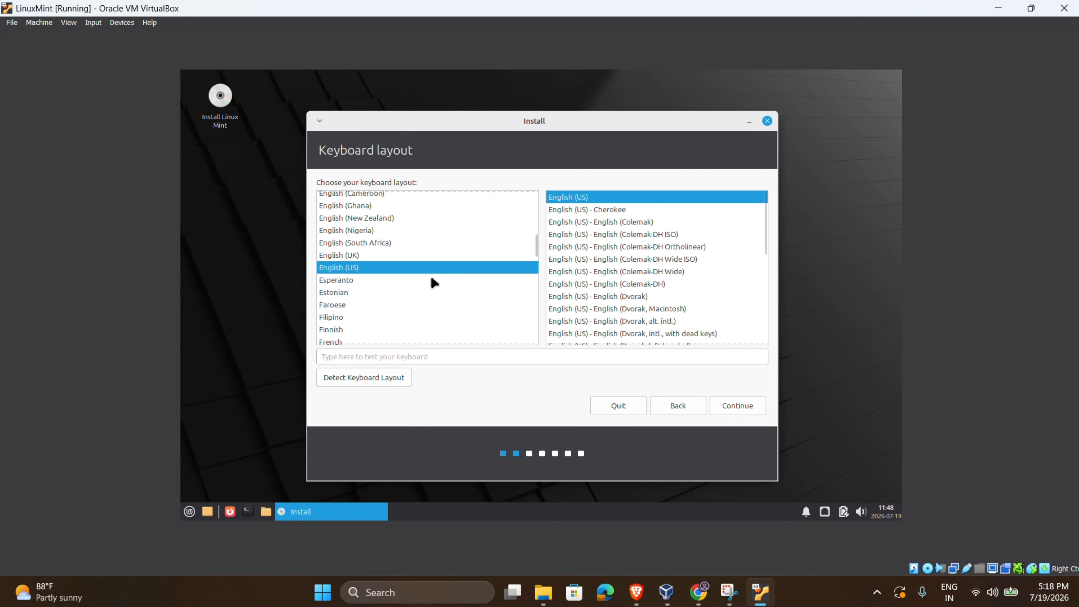
left_click(749, 408)
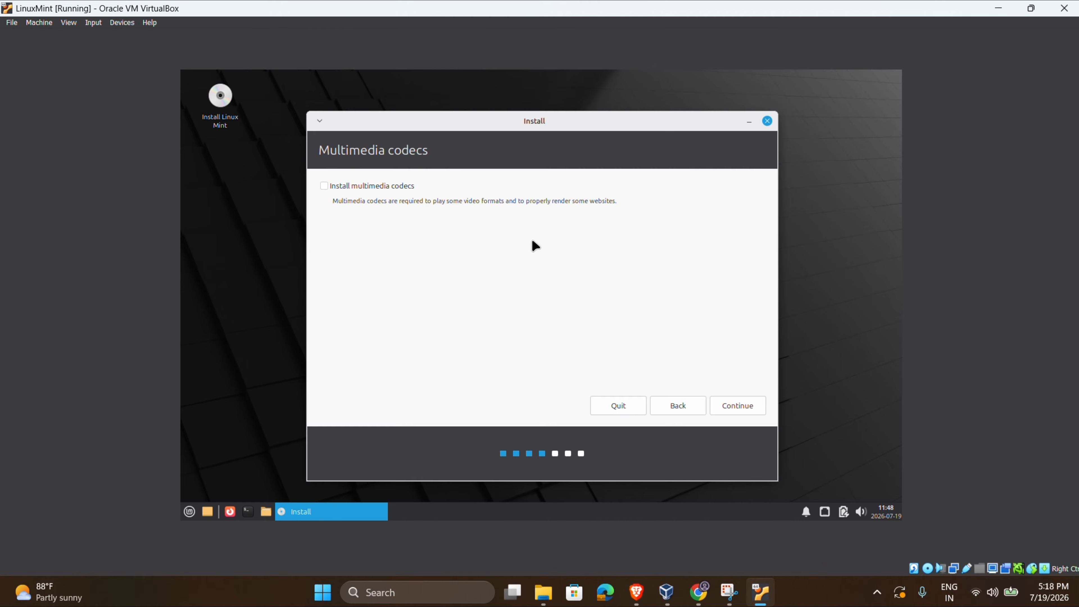
left_click(371, 187)
left_click(743, 405)
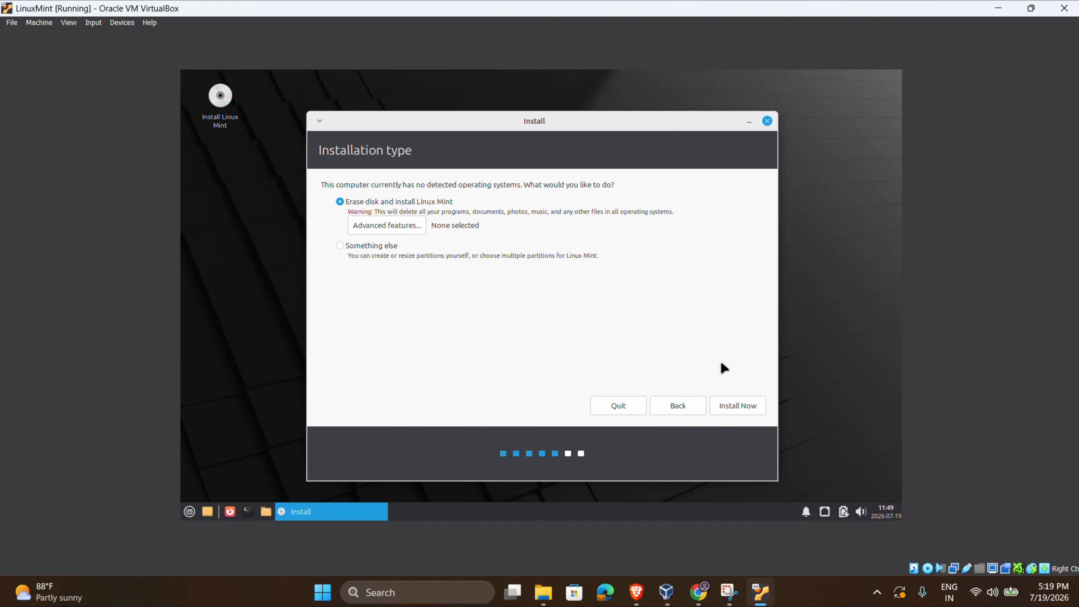
Erase the whole disk to install, confirm the partition changes, and accept Kolkata time zone.
left_click(741, 402)
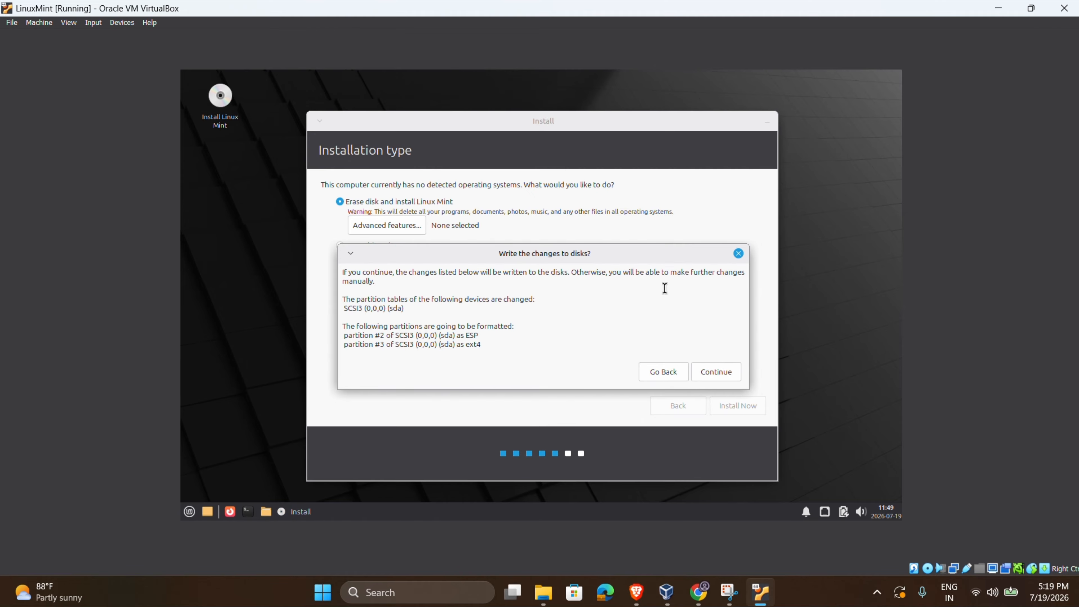
left_click(735, 372)
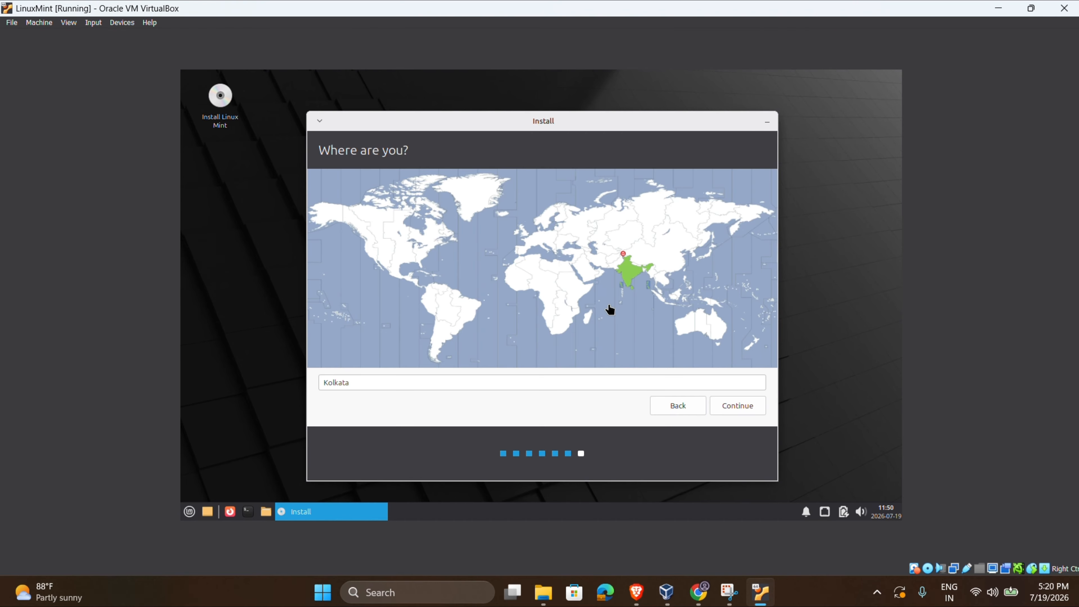
left_click(743, 409)
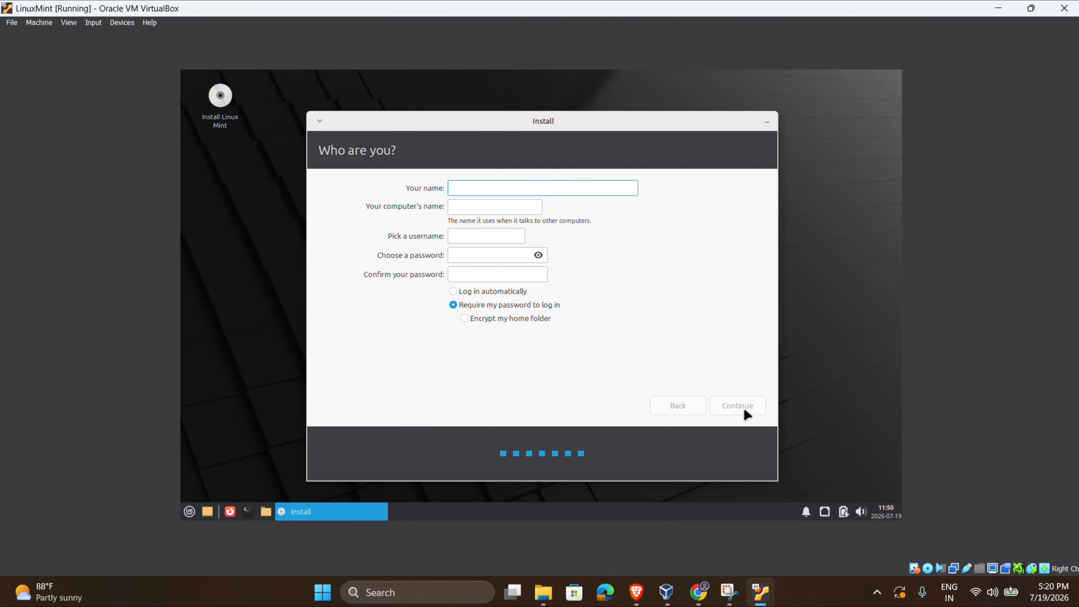
Enter the user's name and account password, then continue so installation completes.
key("Tab")
key("Tab")
key("Tab")
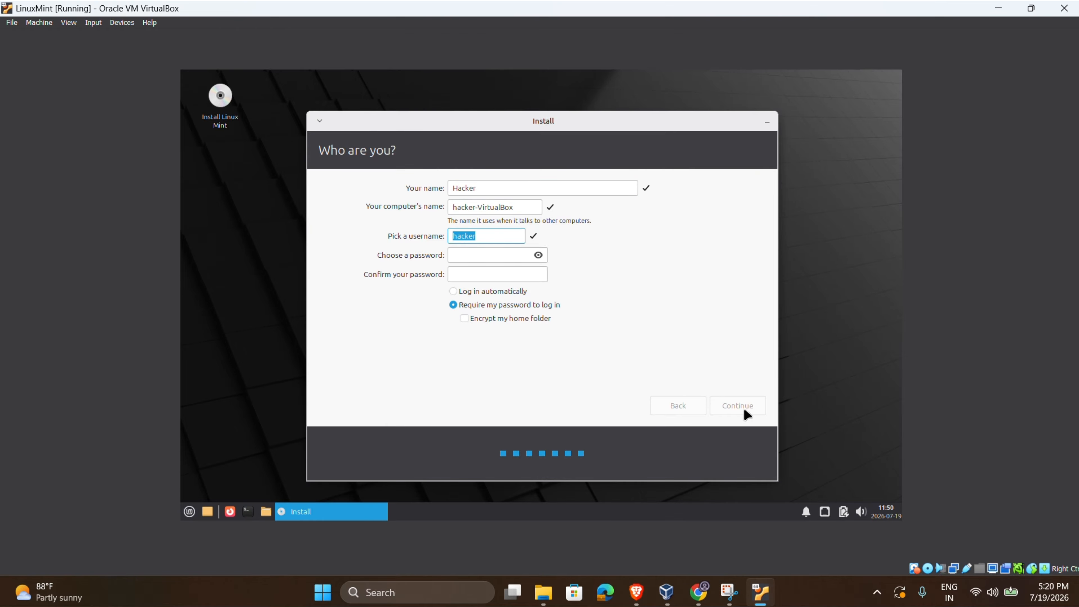
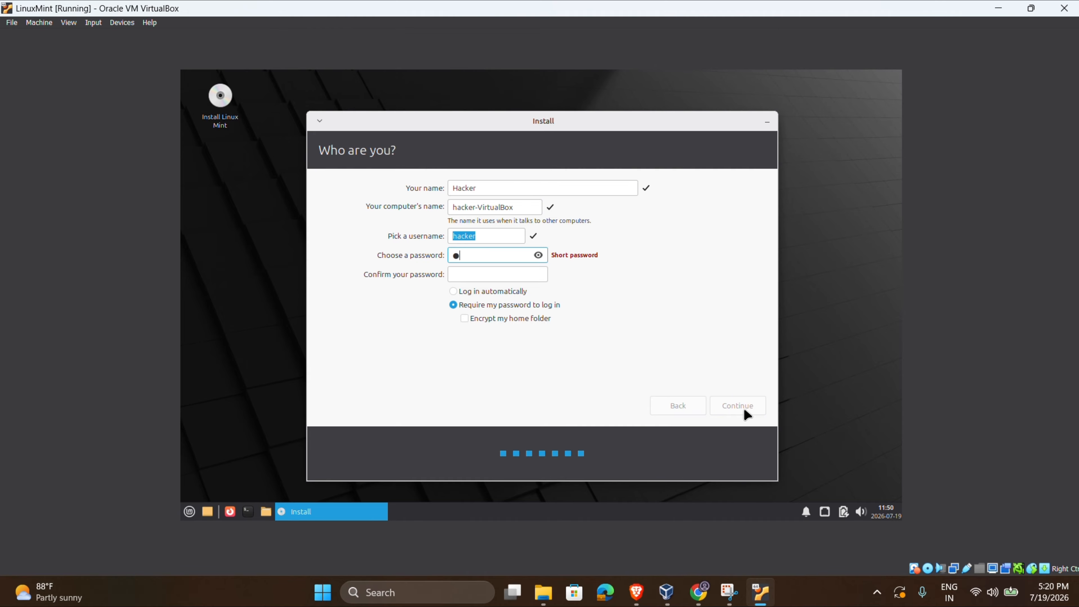
key("Tab")
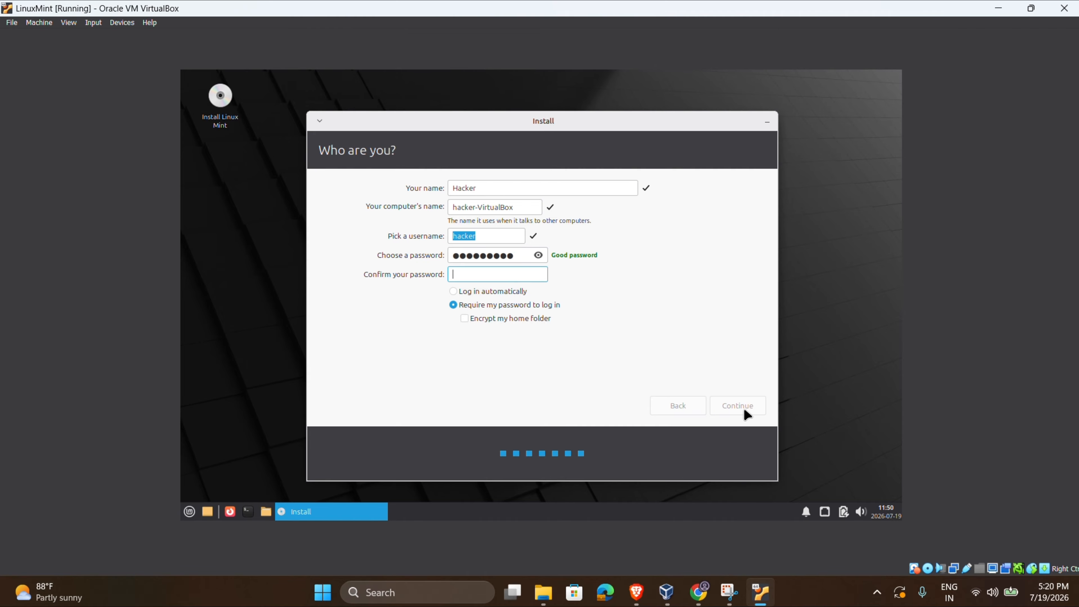
left_click(751, 410)
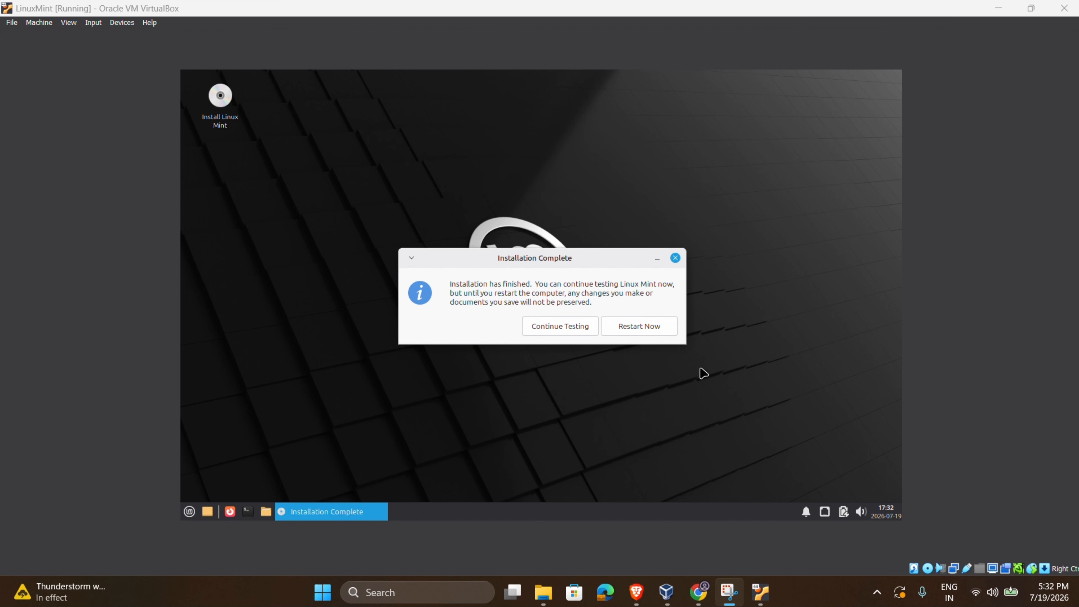
Reboot into Linux Mint 22.3 Xfce, sign in with the account password, and permanently silence the wired-connection notice.
left_click(640, 330)
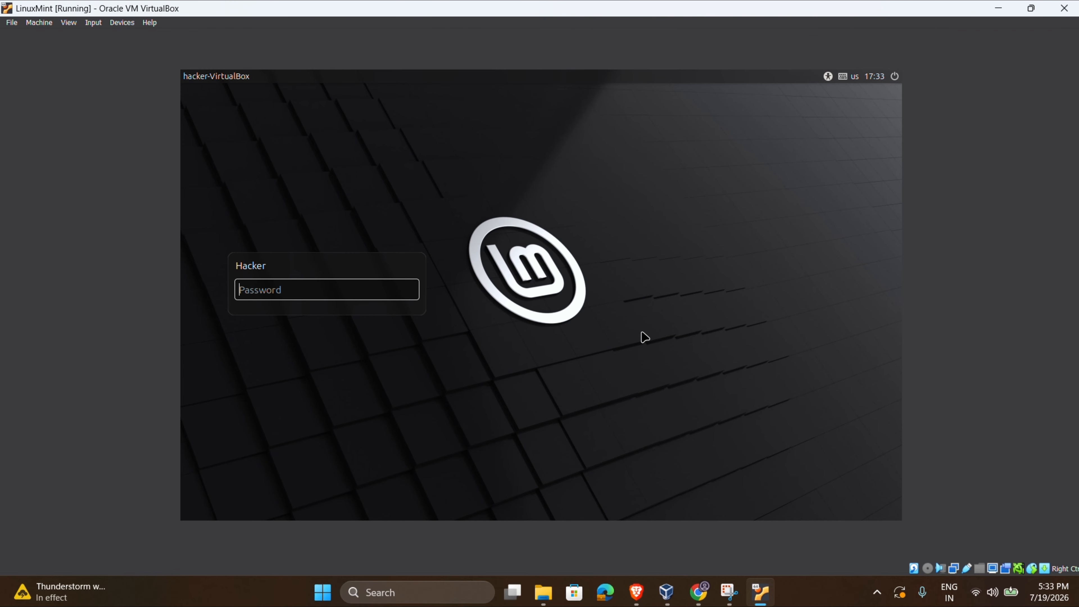
key("Return")
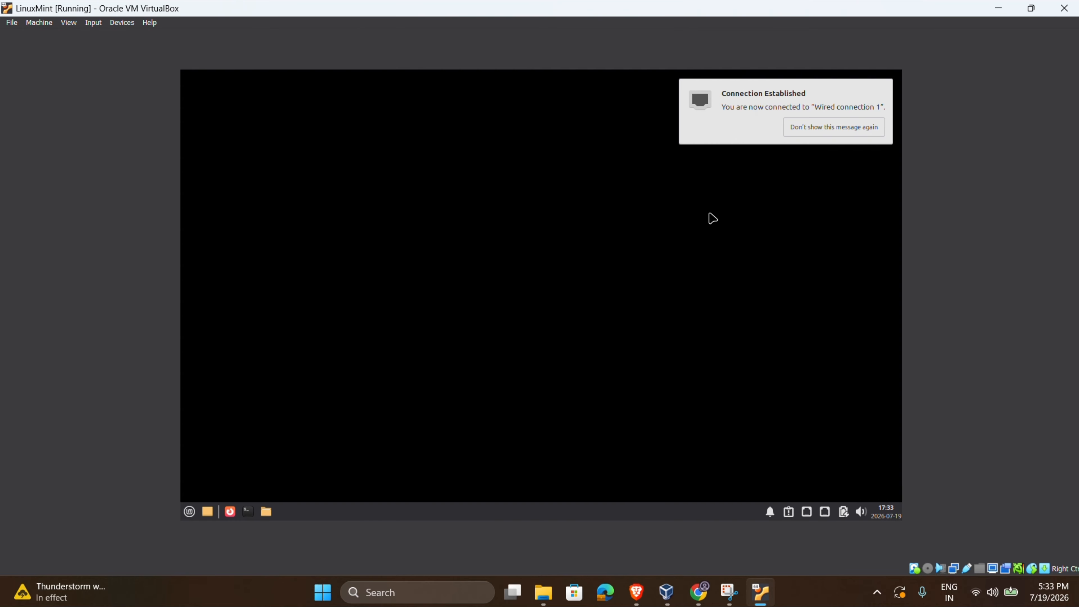
left_click(840, 130)
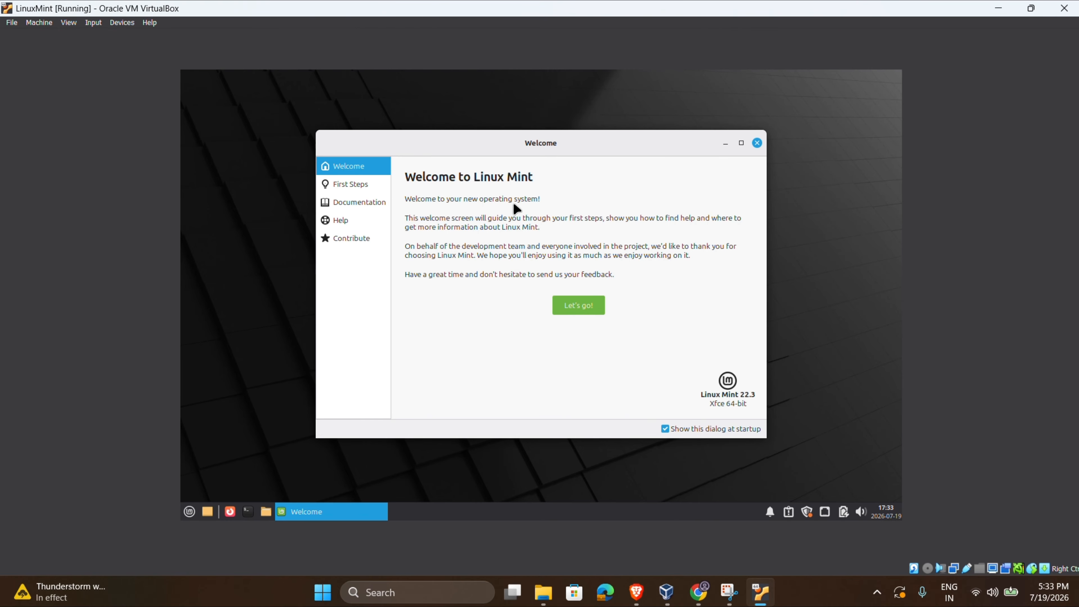
Open a terminal and run ls, whoami and ifconfig.
left_click(248, 511)
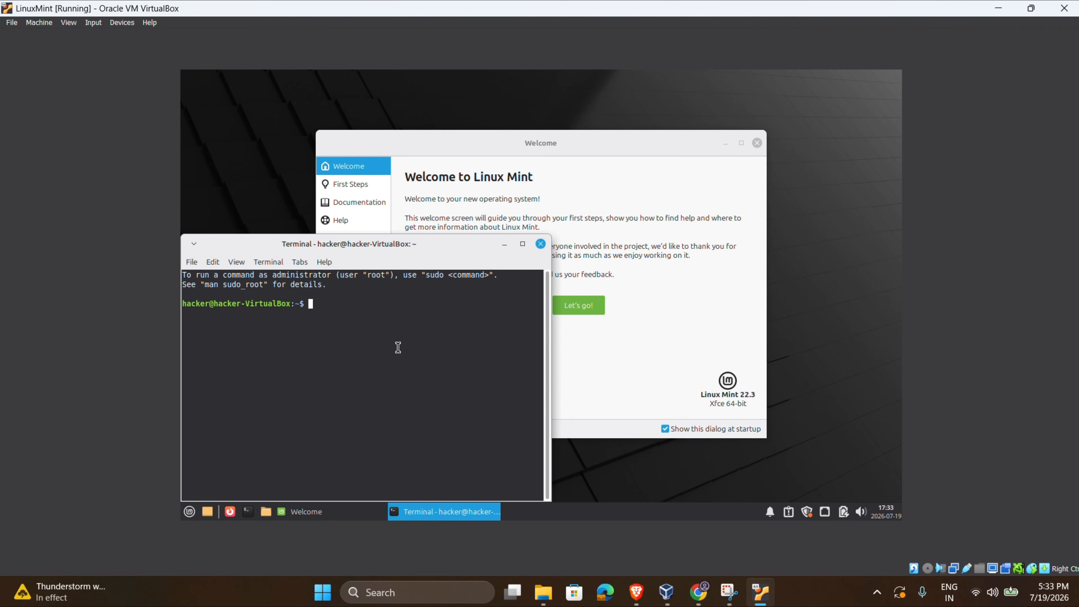
type("ls")
key("Return")
type("wh")
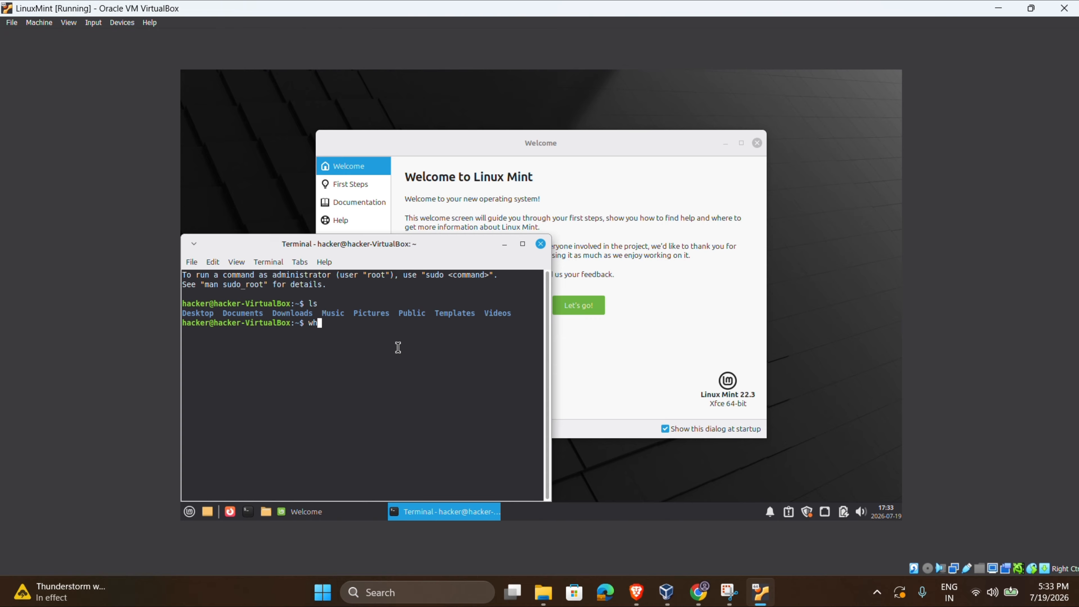
type("oami")
key("Return")
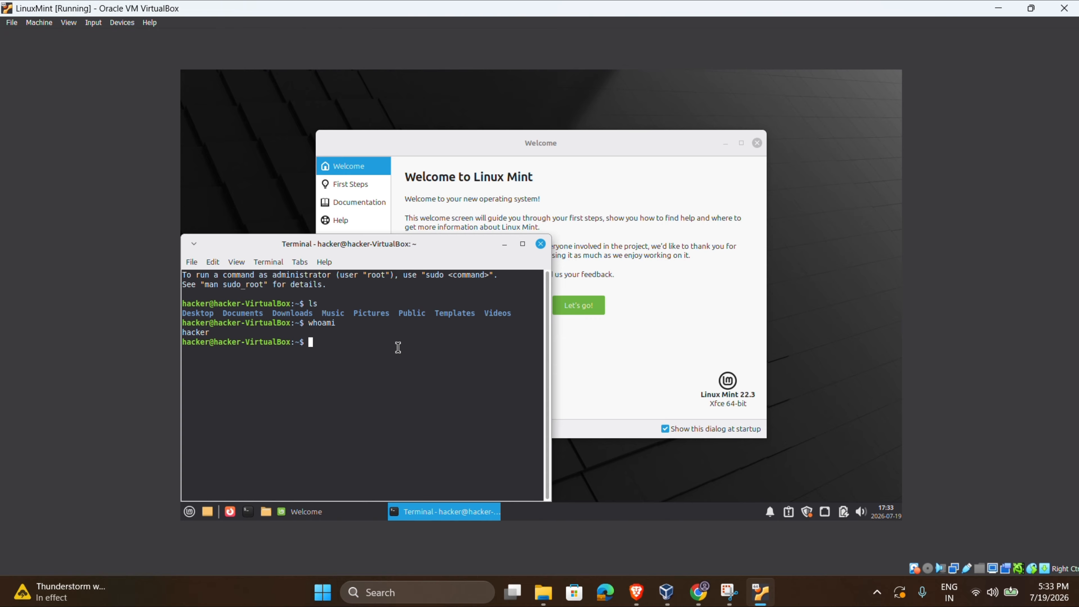
type("ifconfig")
key("Return")
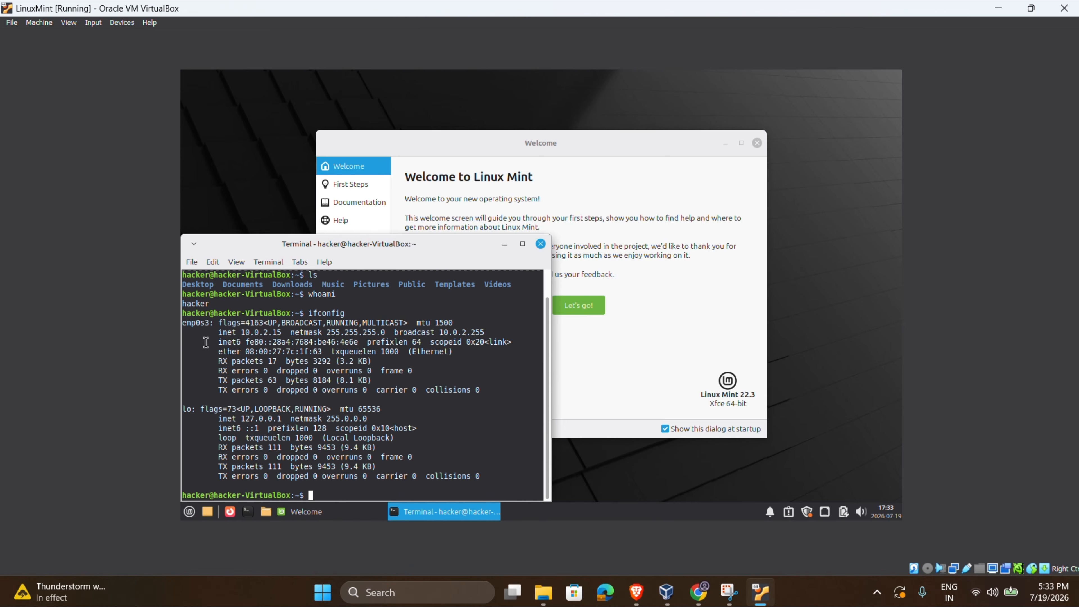
Highlight the 10.0.2.15 IP, then ping google.com and stop it to show statistics.
double_click(254, 331)
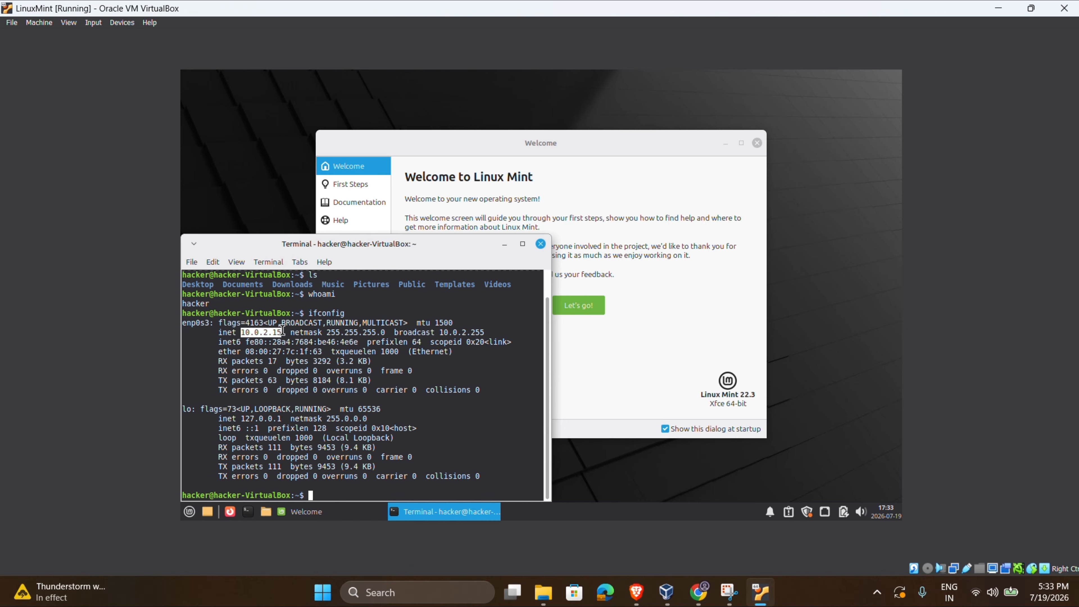
left_click(393, 391)
type("ping goo")
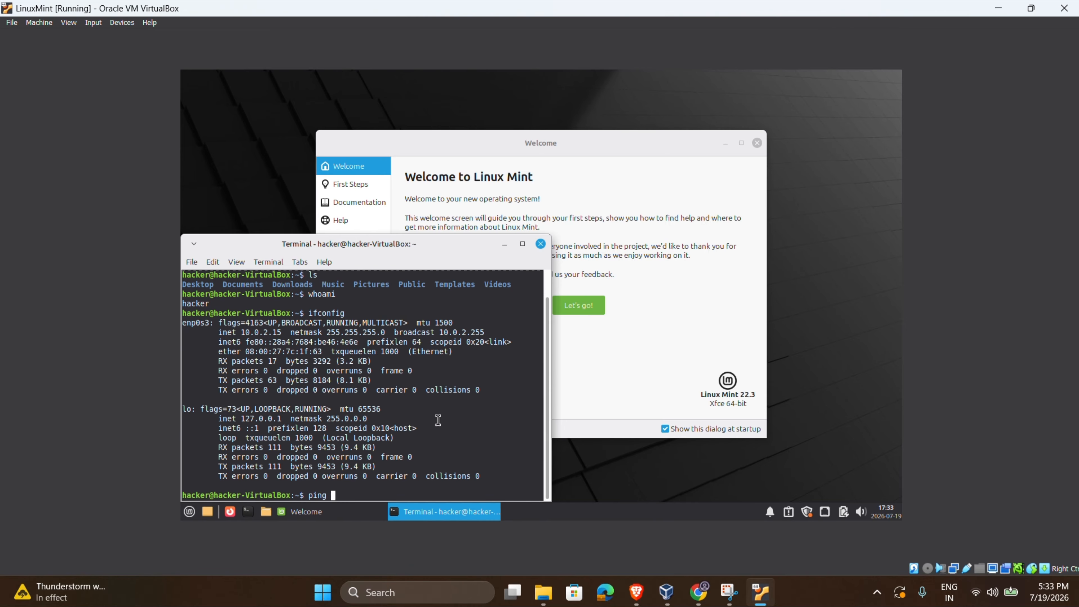
type("glw.com")
key("BackSpace")
key("BackSpace")
key("BackSpace")
key("BackSpace")
key("BackSpace")
type("e.com")
key("Return")
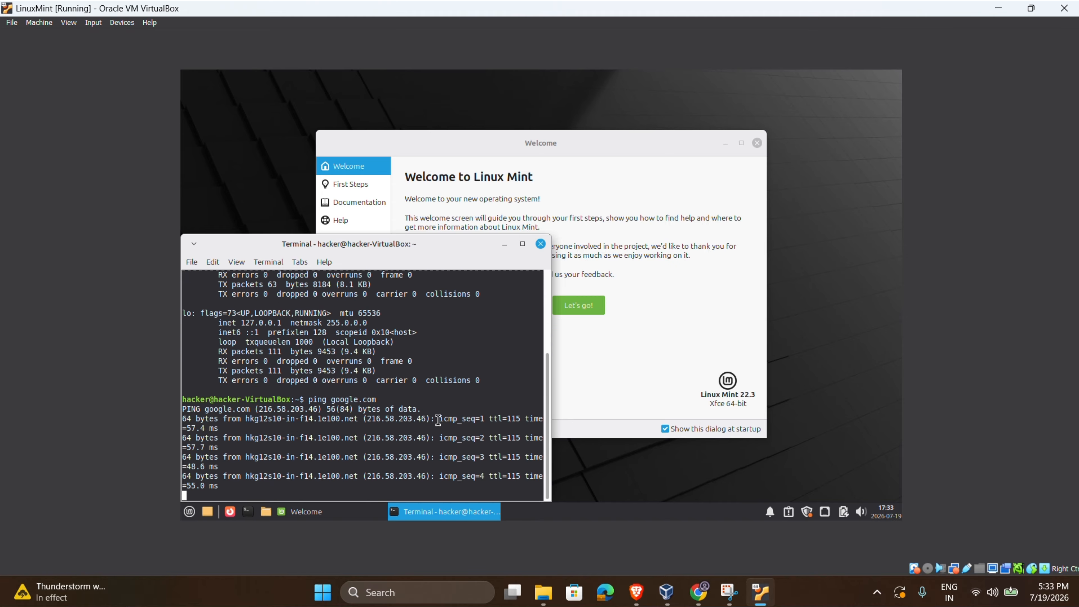
key("ctrl+c")
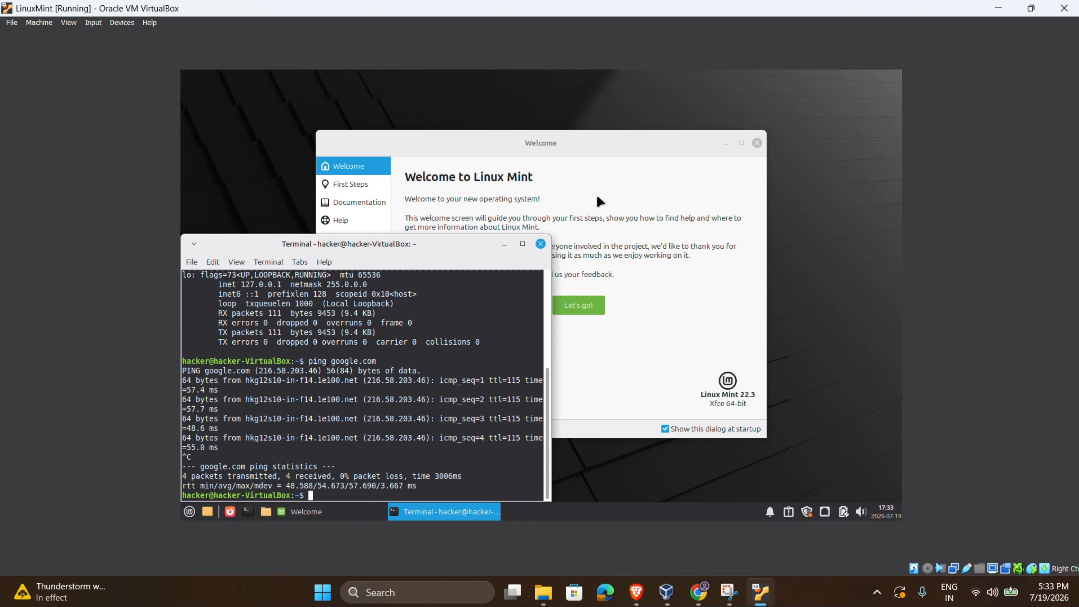